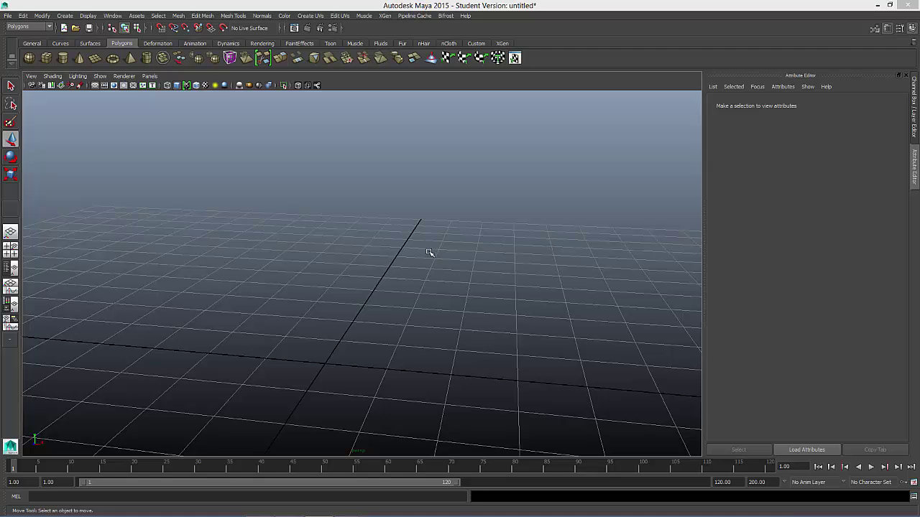
- Dolly out and tumble the perspective view to show the whole ground grid from lower
scroll(430, 253, down, 8)
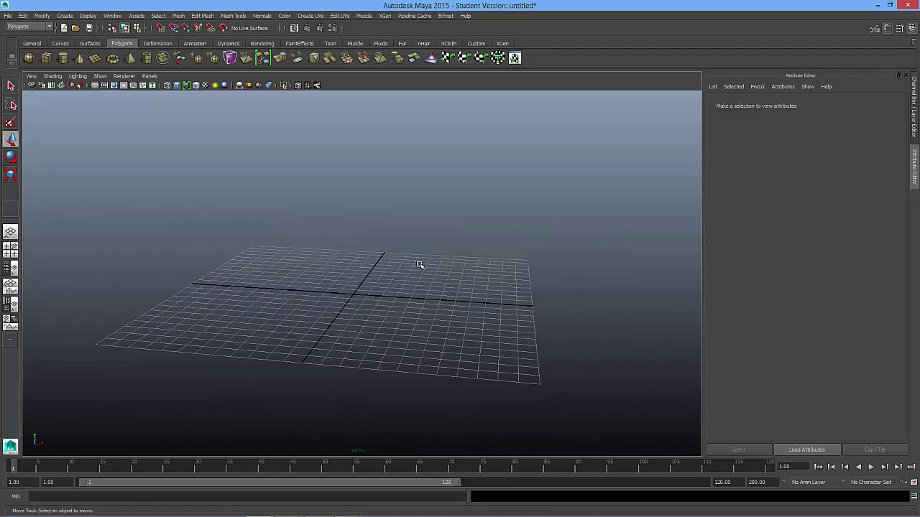
mouse_move(403, 268)
alt+mouse_down()
mouse_move(451, 261)
mouse_move(410, 276)
alt+mouse_up()
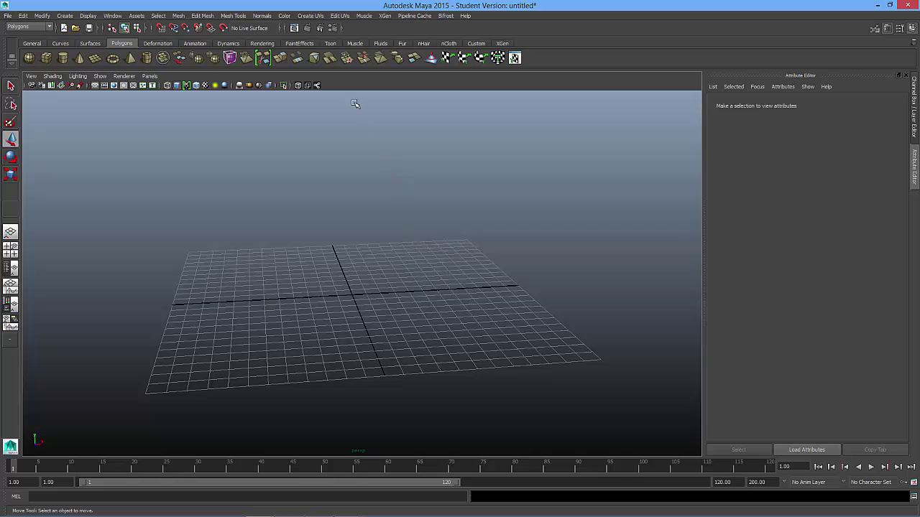
- Open the Create > Text options and reset them to defaults (Maya, Times New Roman, Curves)
click(66, 16)
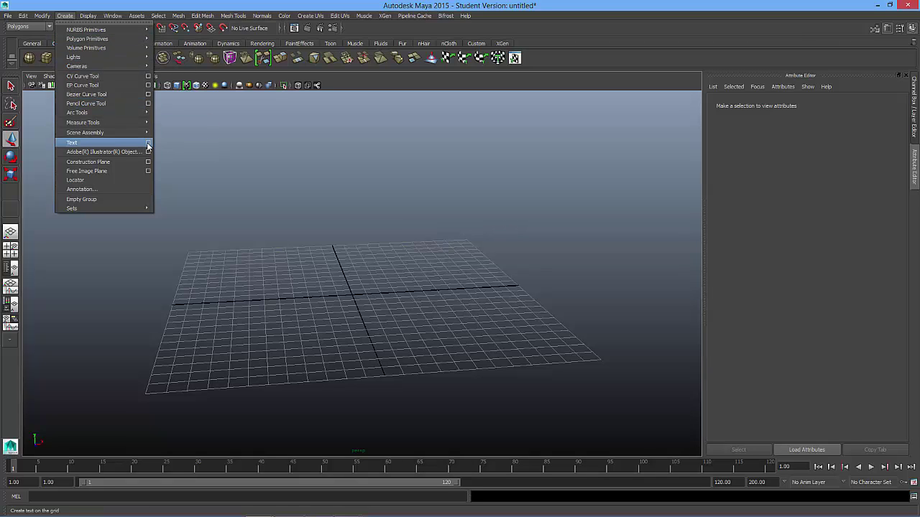
click(149, 146)
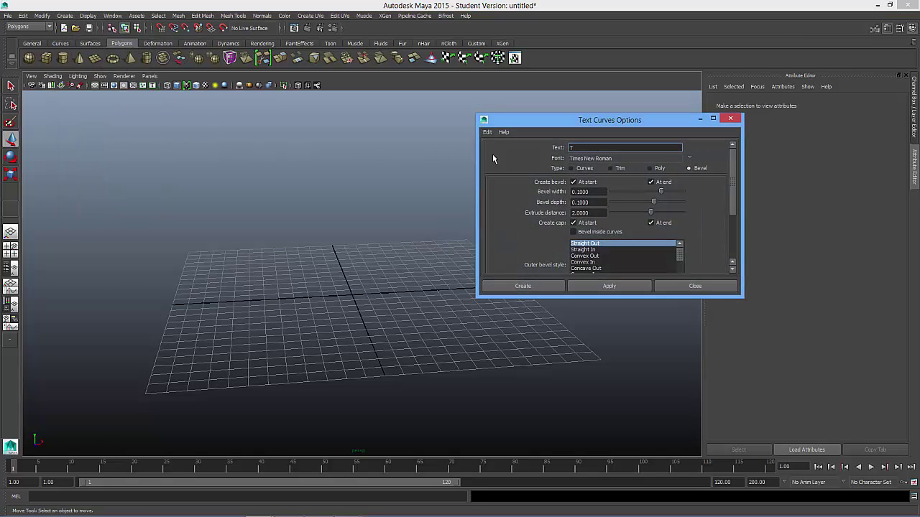
drag(513, 116, 549, 110)
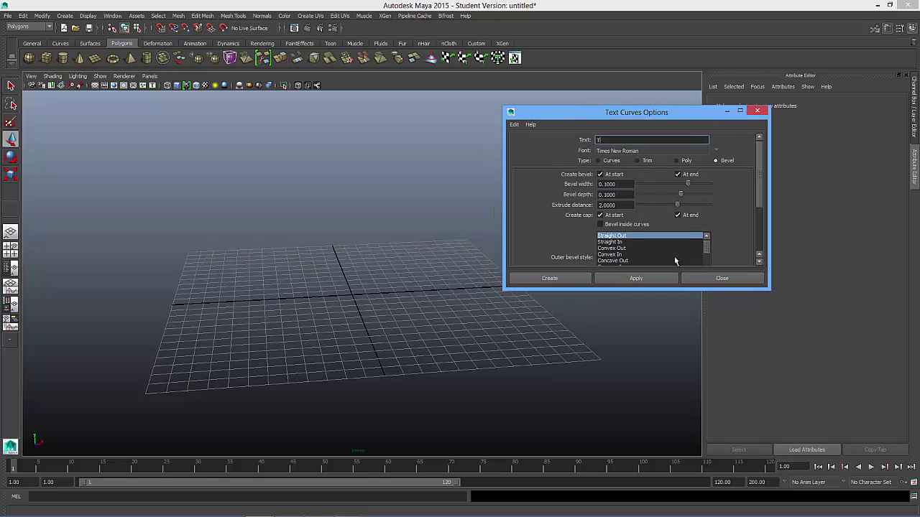
drag(624, 114, 609, 131)
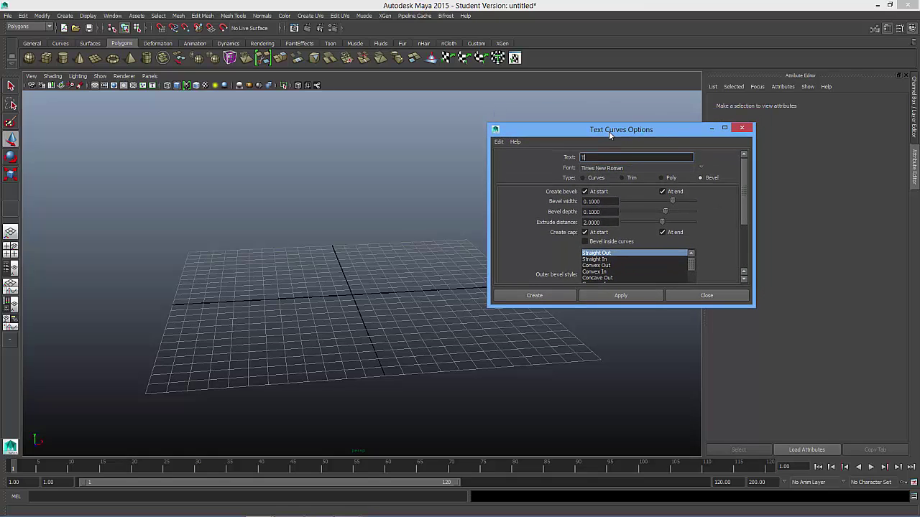
click(499, 142)
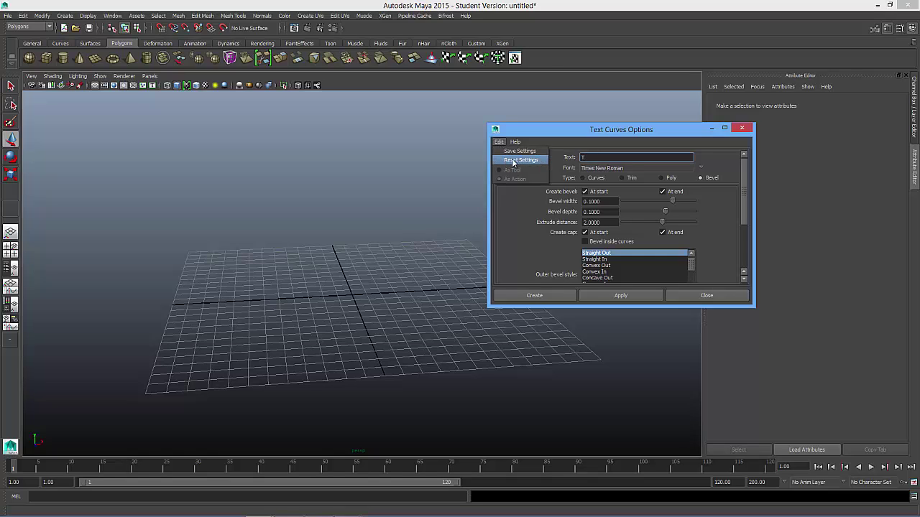
click(513, 163)
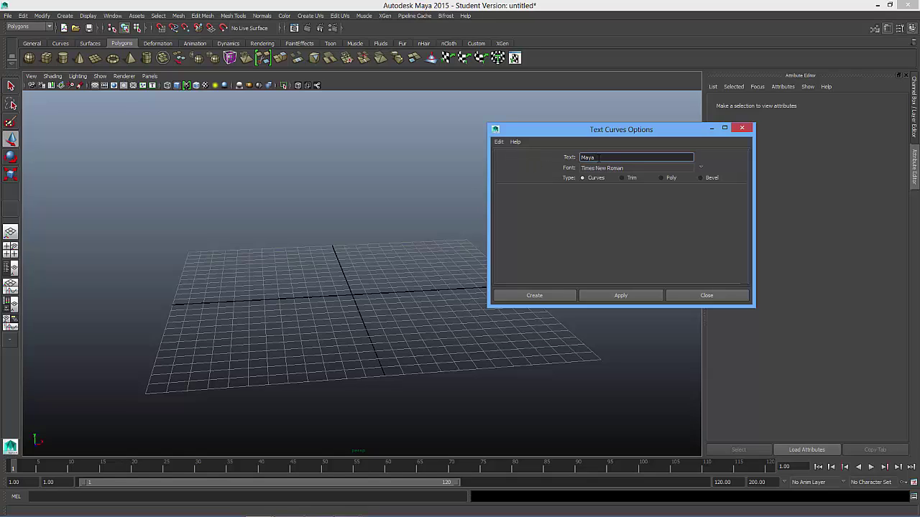
- Replace the text 'Maya' with the single letter 'T'
drag(599, 156, 564, 154)
text(T)
click(604, 168)
- Choose the Aldo the Apache font at size 36 and confirm it
click(701, 168)
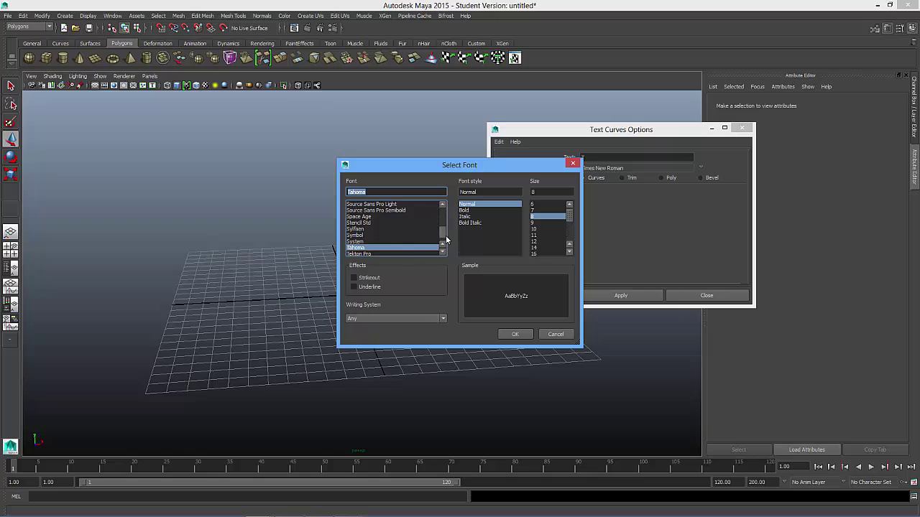
drag(444, 235, 443, 214)
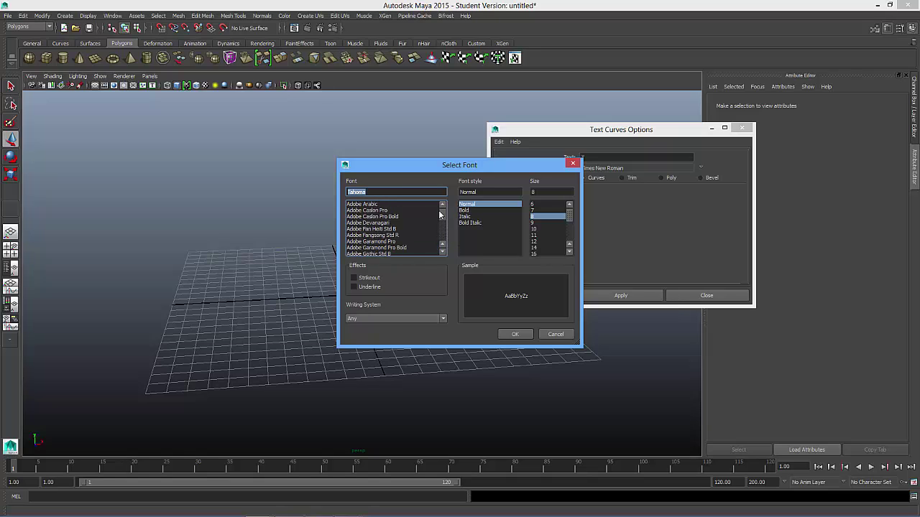
click(443, 252)
click(443, 251)
click(443, 251)
click(443, 252)
click(443, 251)
click(442, 251)
click(443, 252)
click(442, 252)
click(443, 252)
click(442, 251)
click(442, 252)
click(443, 251)
click(443, 252)
click(443, 251)
click(443, 252)
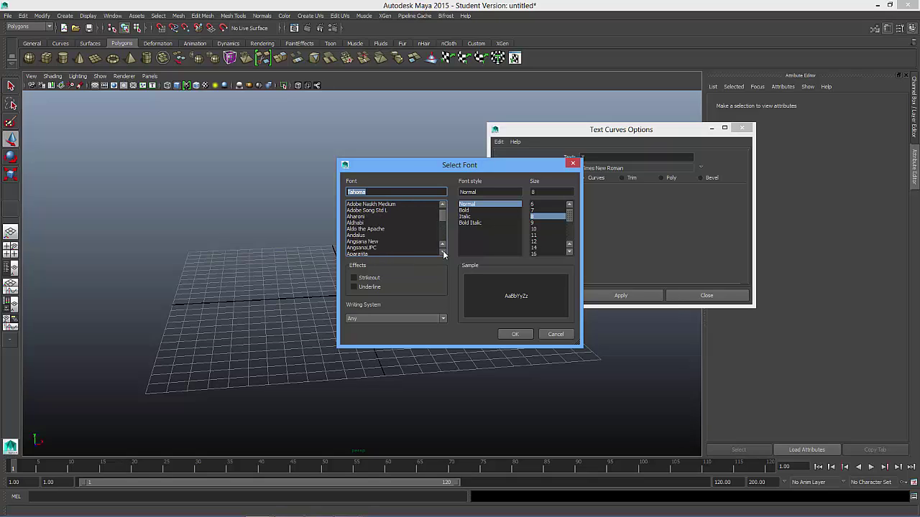
click(365, 230)
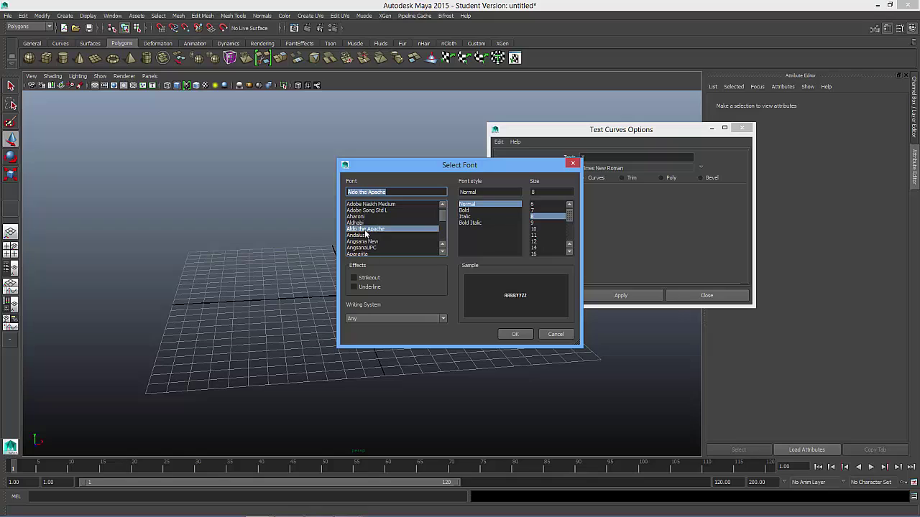
click(513, 333)
scroll(563, 245, down, 3)
click(549, 248)
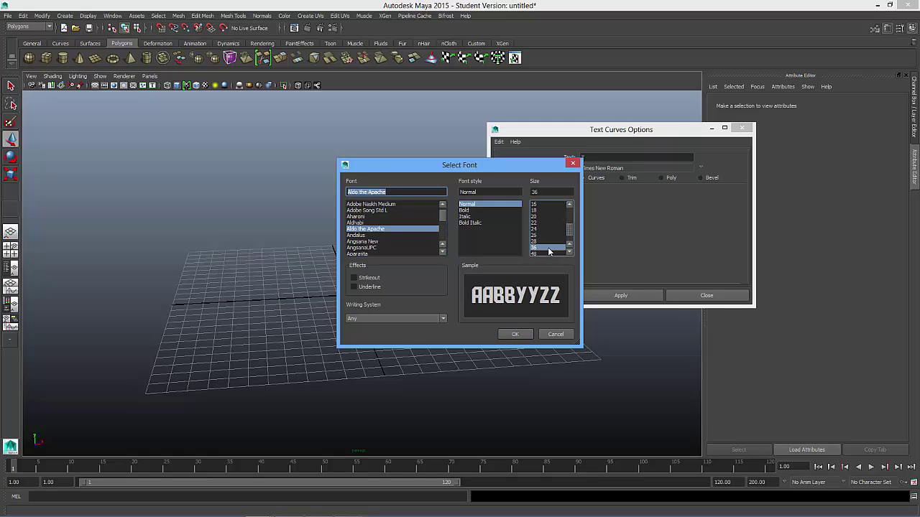
click(569, 253)
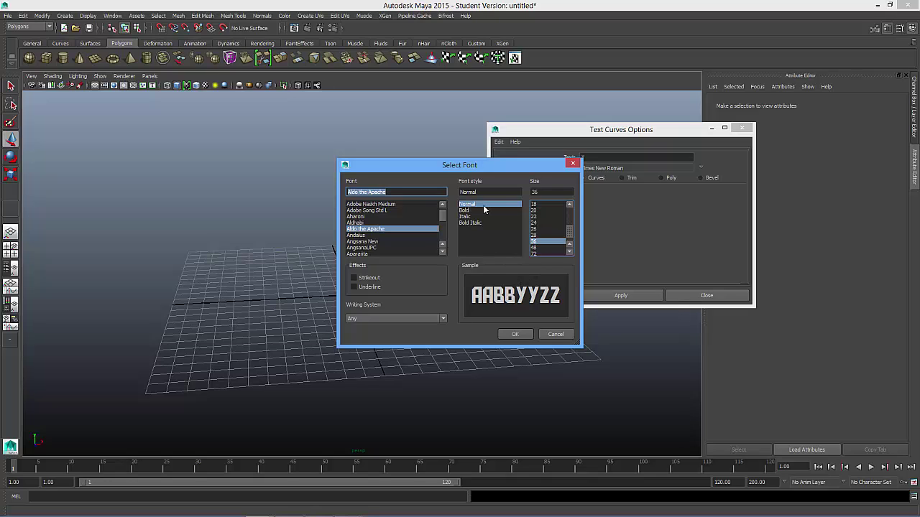
click(518, 335)
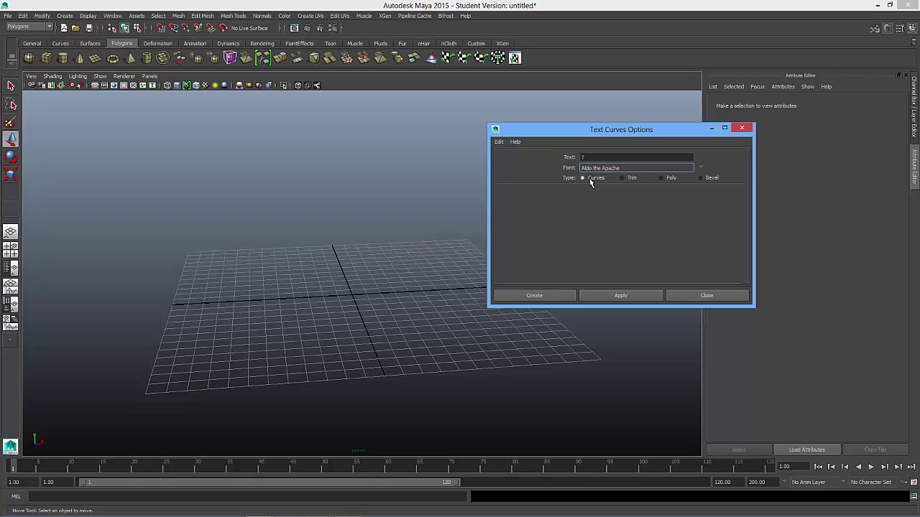
- Set the text type to Bevel with extrude distance 2 and create the T
click(700, 178)
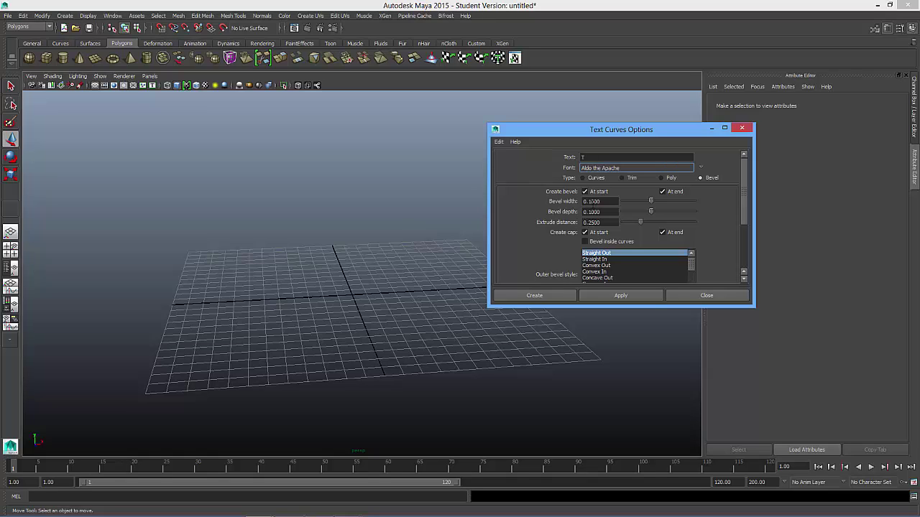
click(600, 223)
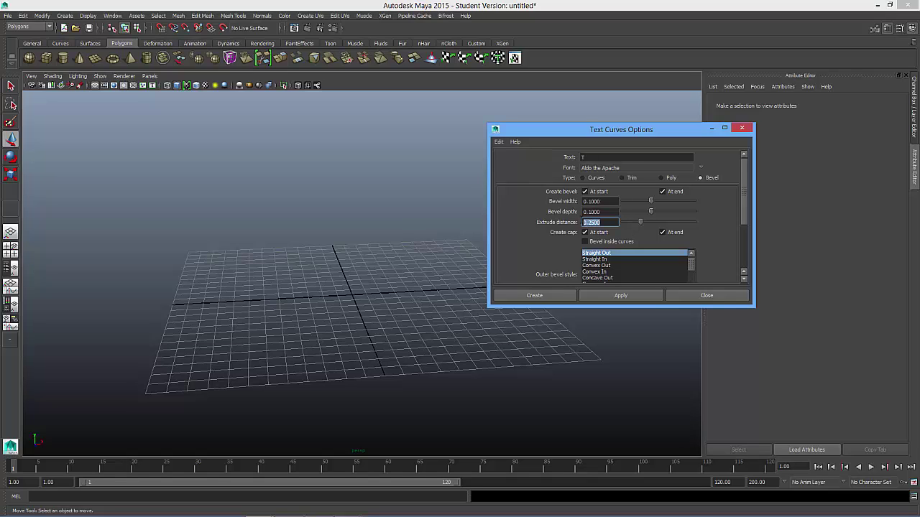
text(2)
click(620, 296)
- Select the new T and orbit and zoom the view to inspect it from above
alt+drag(435, 253, 306, 299)
click(377, 228)
scroll(363, 320, up, 3)
scroll(340, 302, up, 2)
alt+drag(206, 156, 269, 160)
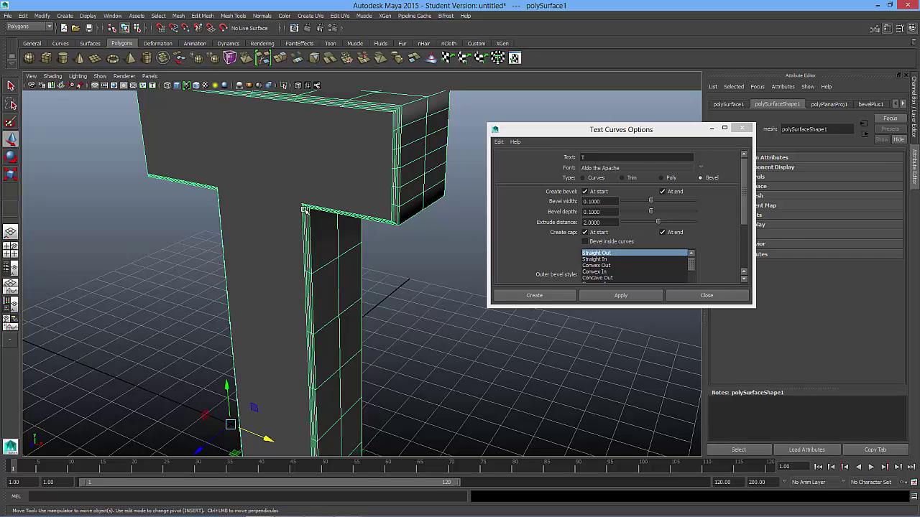
- Delete the T and create a test T with the Convex In outer bevel
key(Delete)
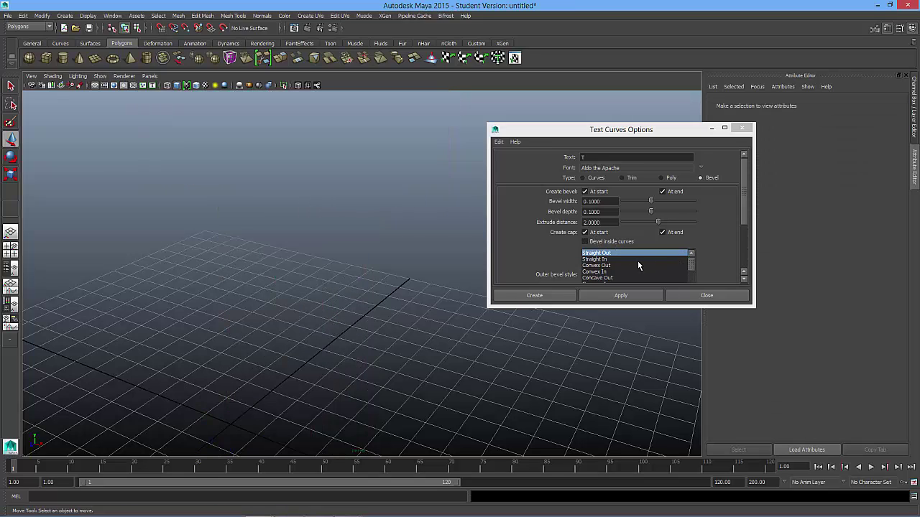
click(604, 266)
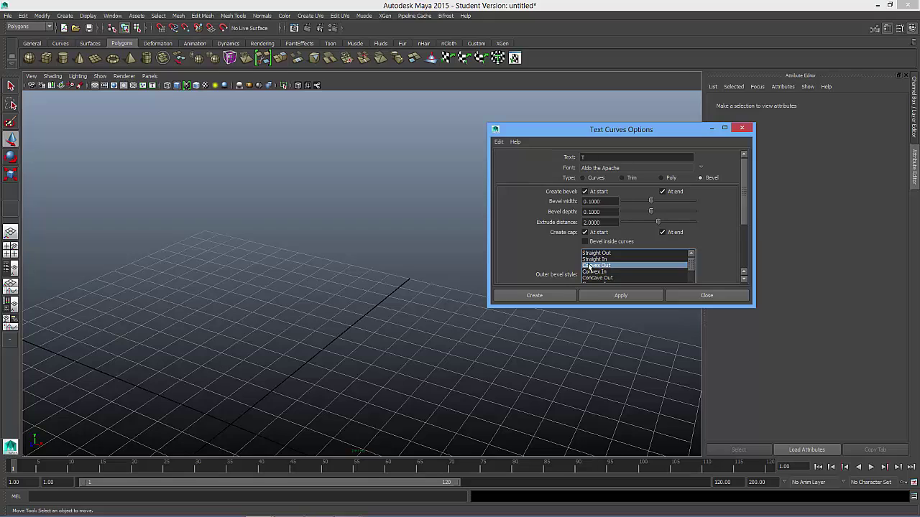
click(604, 272)
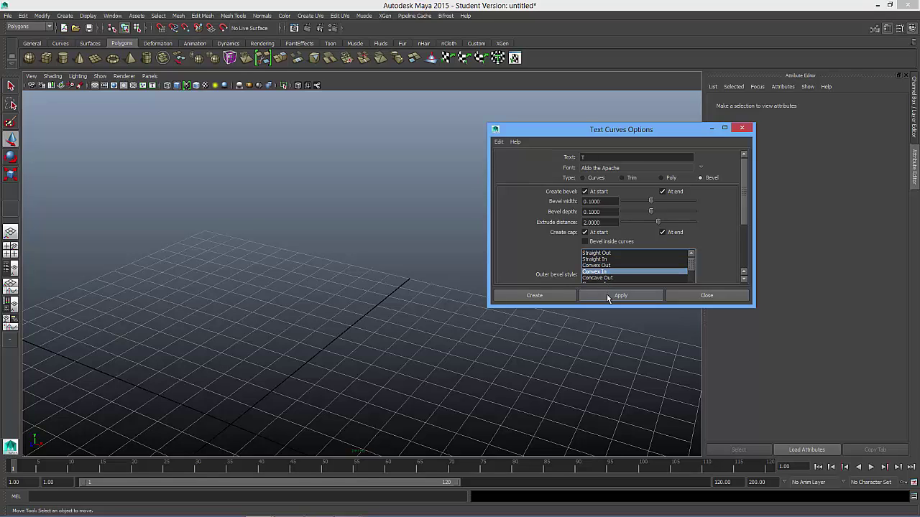
click(608, 295)
alt+drag(408, 259, 359, 270)
alt+drag(163, 248, 301, 233)
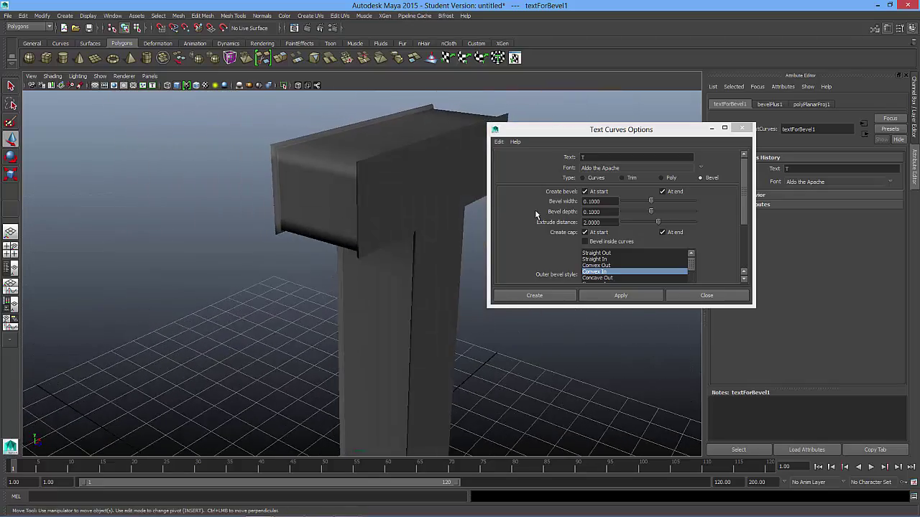
click(426, 169)
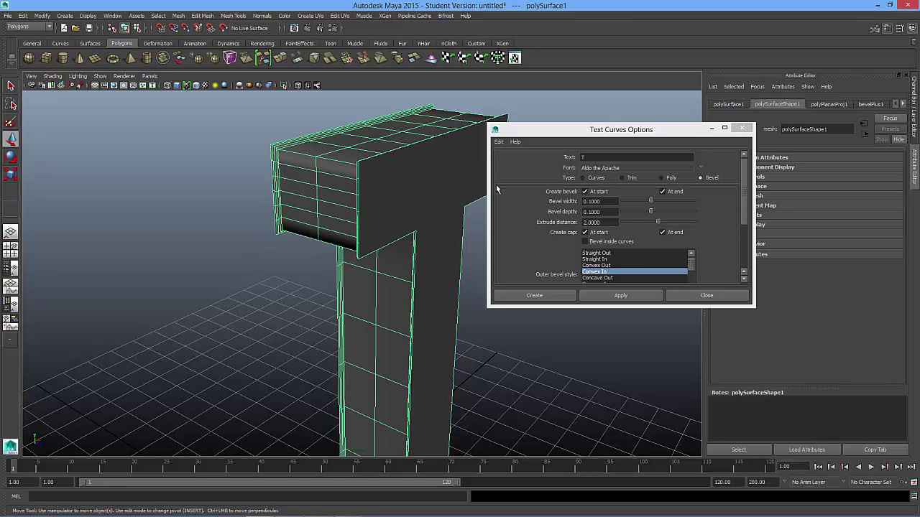
- Replace it with a test T using the Convex Out outer bevel
key(Delete)
click(611, 279)
click(598, 265)
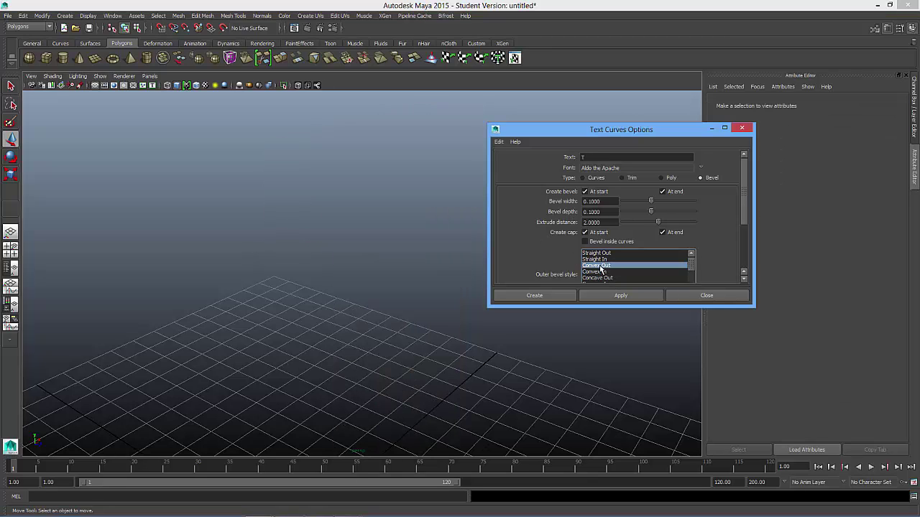
click(616, 295)
alt+drag(410, 247, 323, 261)
click(438, 255)
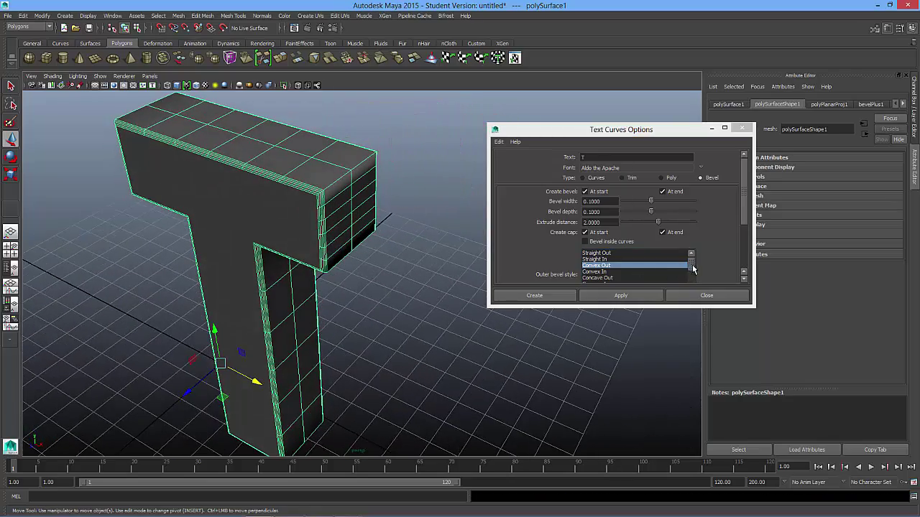
drag(690, 264, 692, 280)
- Try the Convex Side Edge bevel on a new T, undo it, and enlarge the options window
click(320, 198)
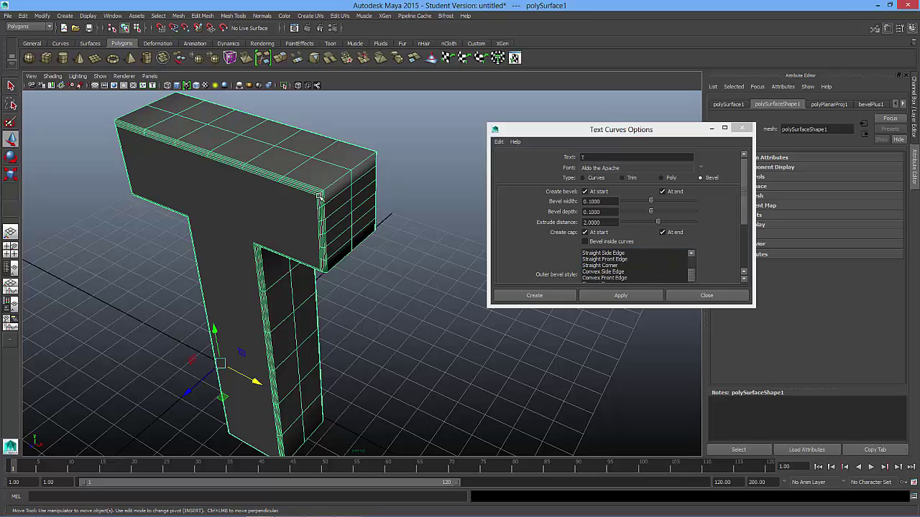
key(Delete)
click(621, 273)
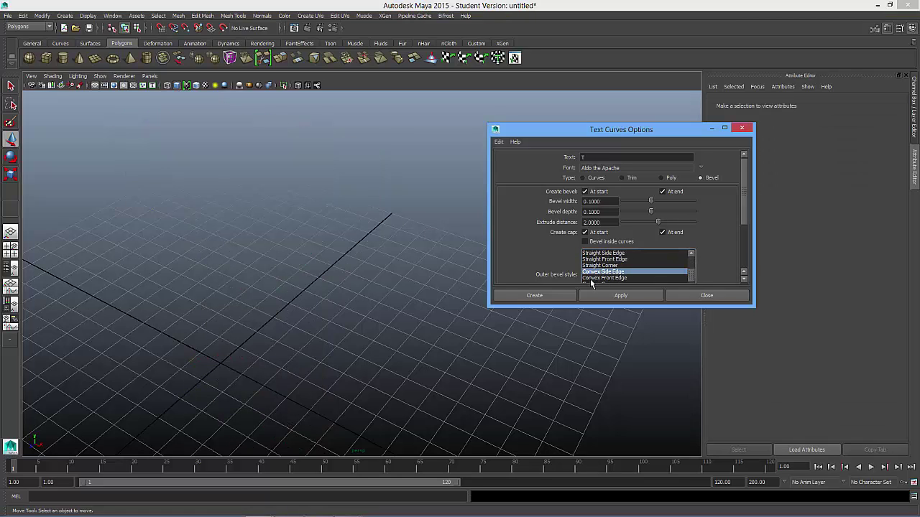
click(611, 293)
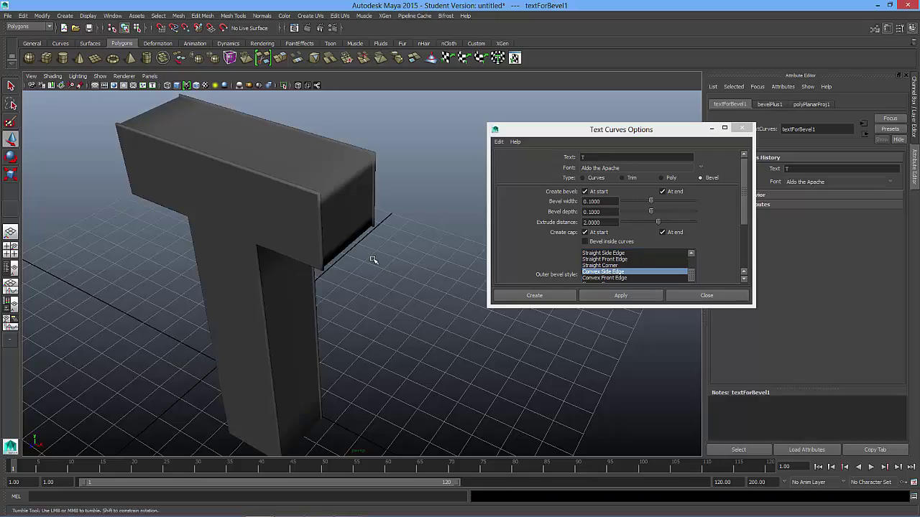
alt+drag(369, 256, 402, 242)
key(ctrl+z)
drag(753, 307, 750, 355)
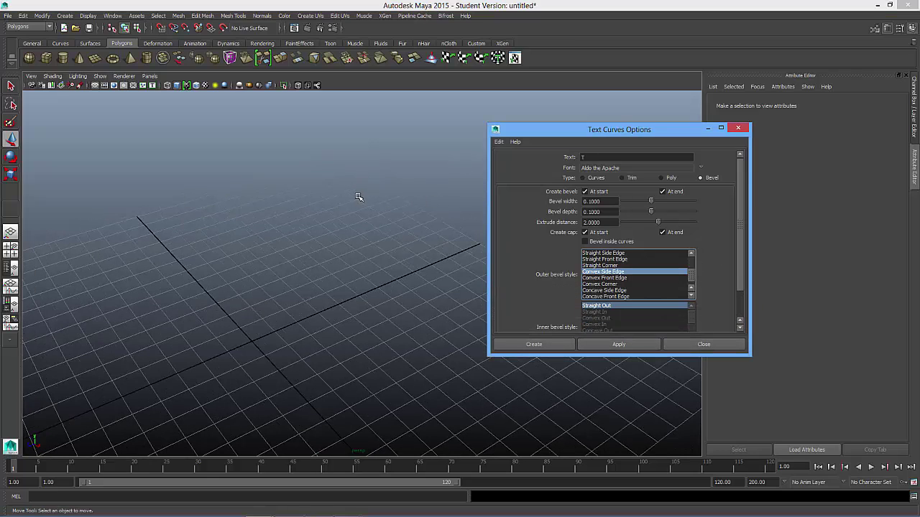
- Choose the Straight Out outer bevel, generate a test T, then delete it
drag(610, 202, 543, 201)
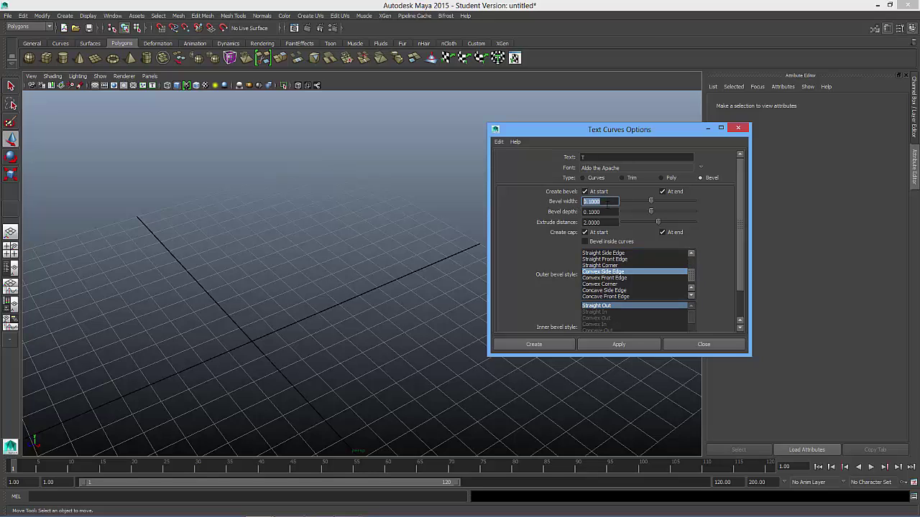
click(690, 265)
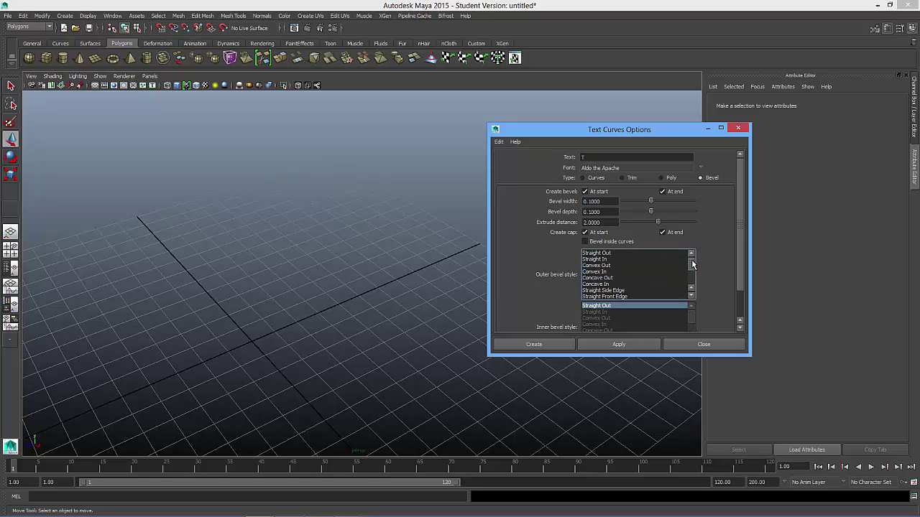
click(634, 253)
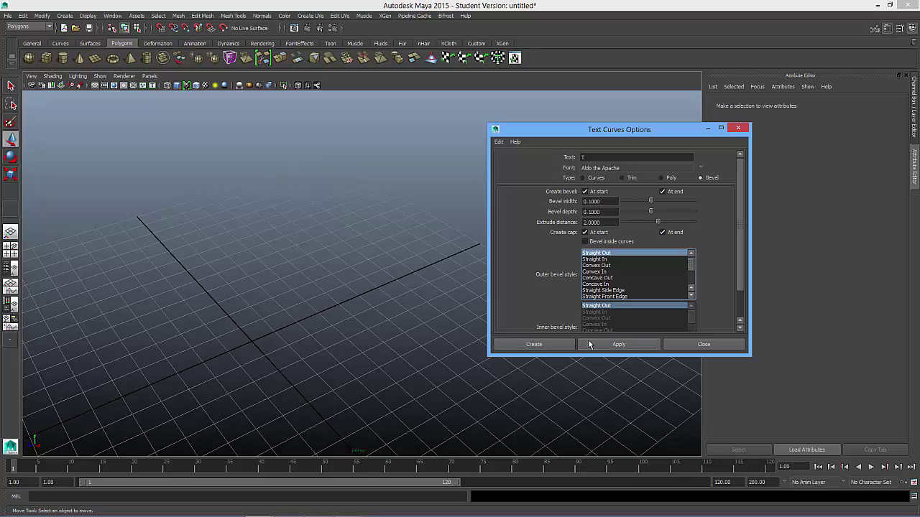
click(599, 343)
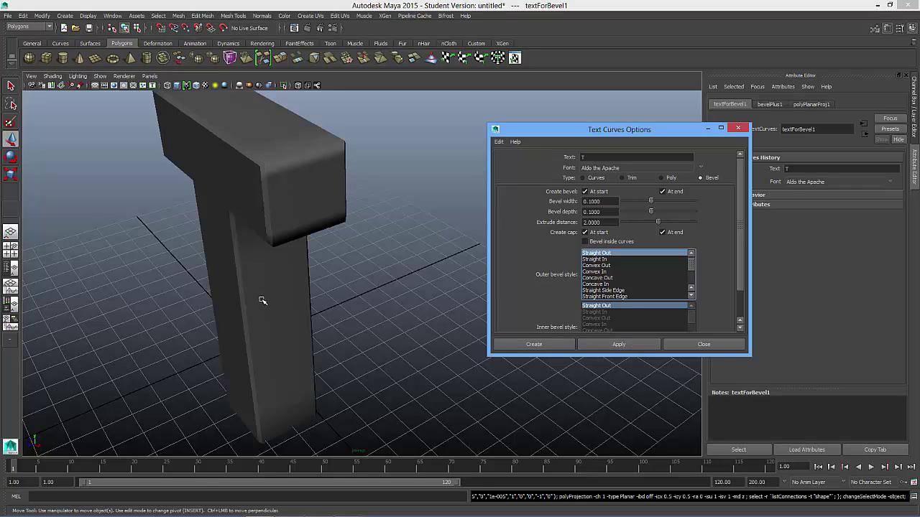
alt+drag(262, 299, 281, 255)
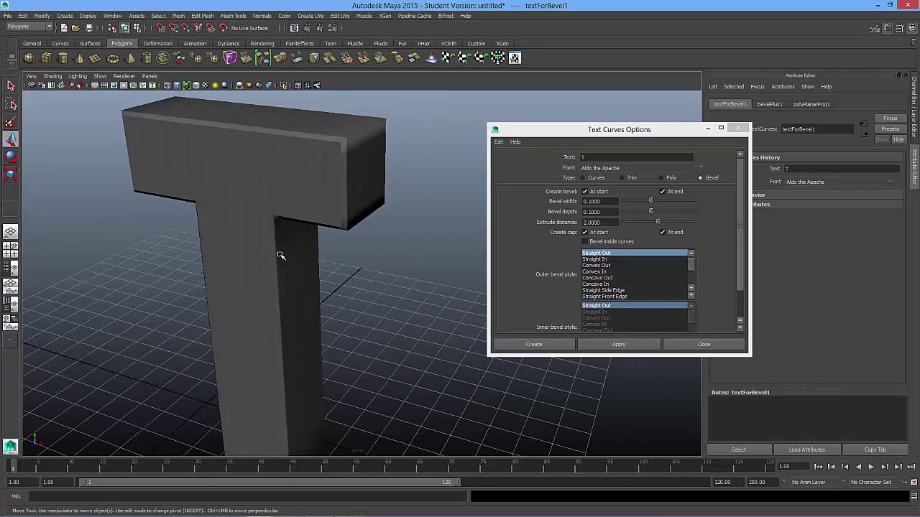
scroll(280, 255, down, 5)
click(311, 246)
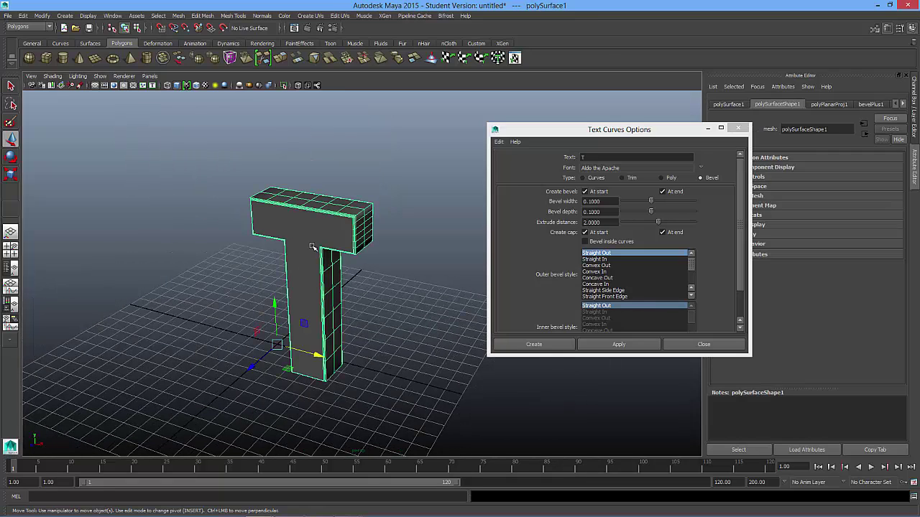
key(Delete)
- Change the text to 'Tutorial', generate it, frame it, and close the options window
click(601, 157)
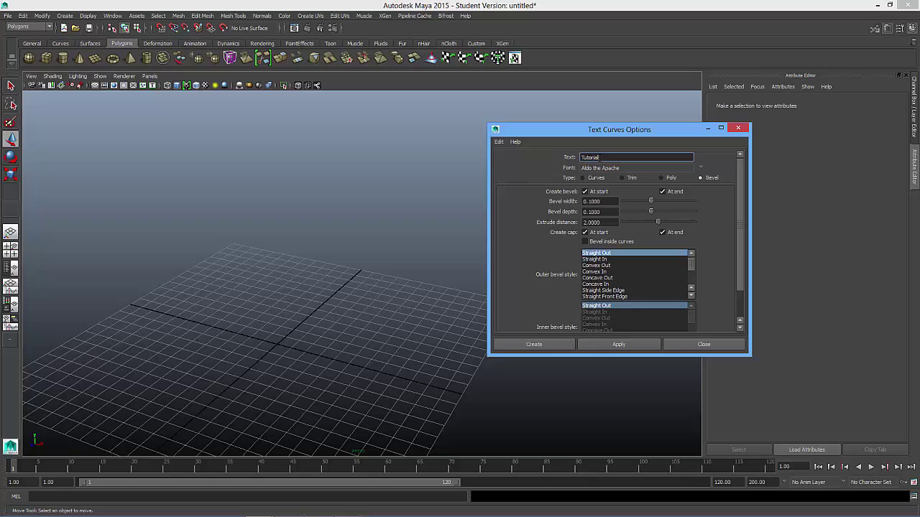
text(utorial)
click(626, 344)
scroll(399, 320, down, 10)
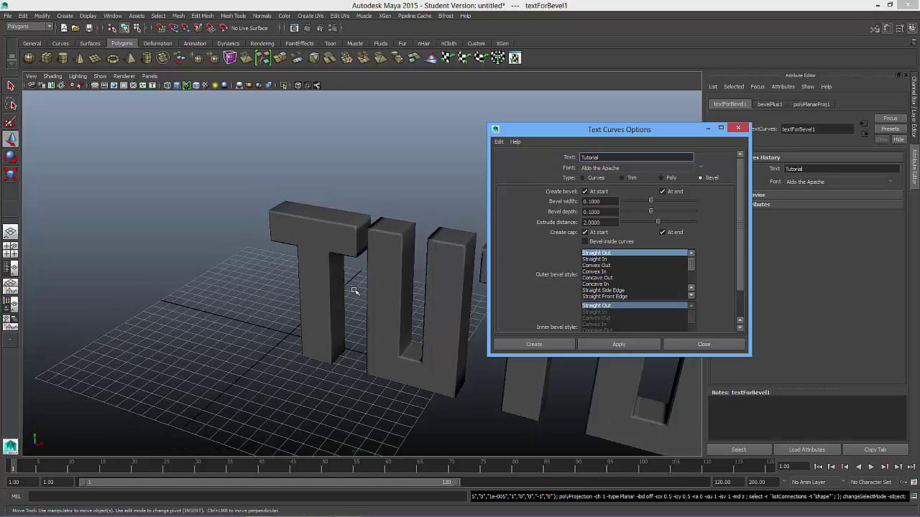
alt+middle_drag(425, 263, 287, 242)
alt+drag(287, 243, 318, 237)
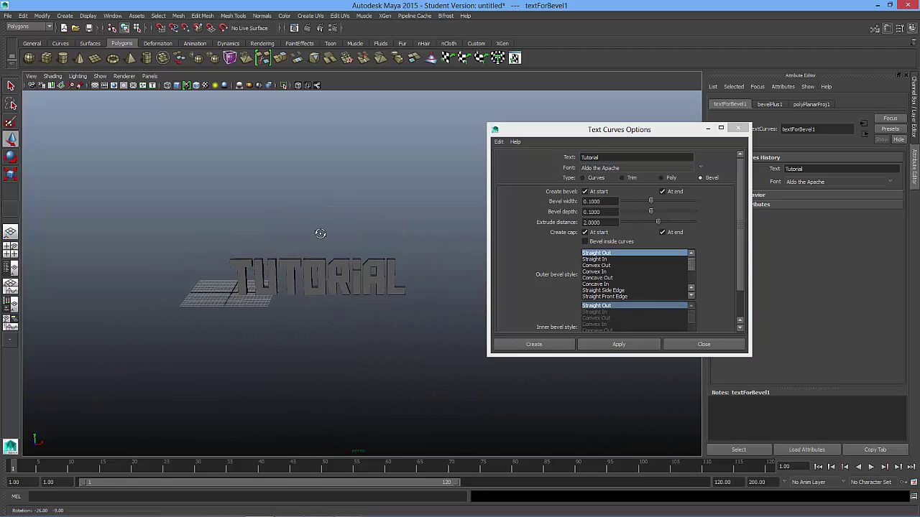
drag(675, 131, 583, 159)
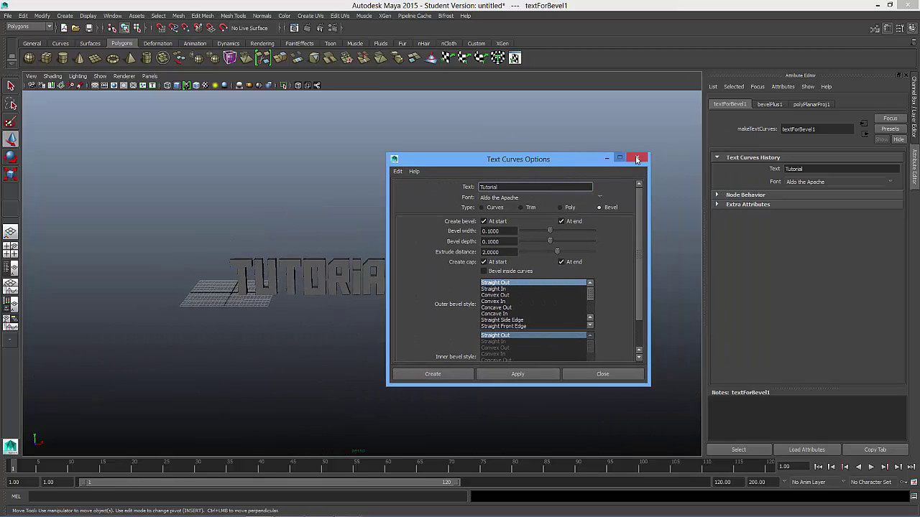
click(646, 156)
scroll(353, 312, up, 5)
- Select the TUTORIAL text and move it left along X
click(259, 245)
alt+middle_drag(259, 244, 374, 213)
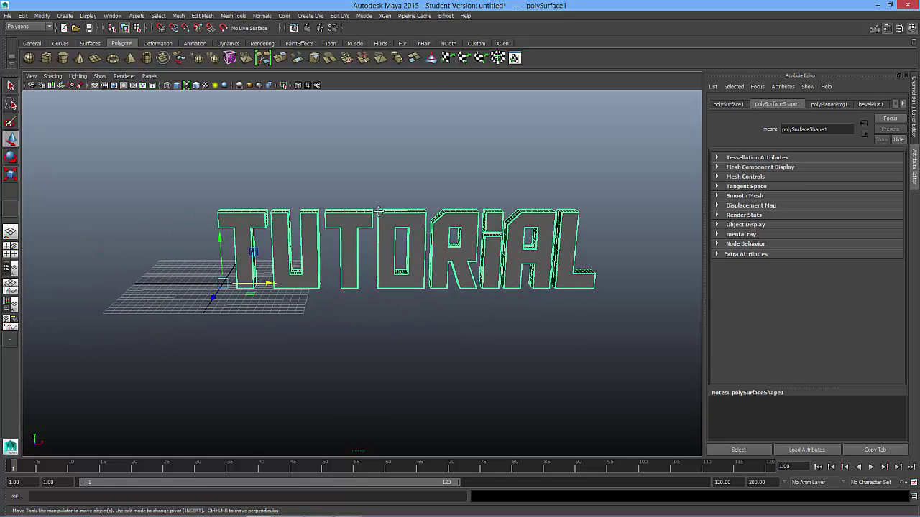
drag(262, 285, 101, 271)
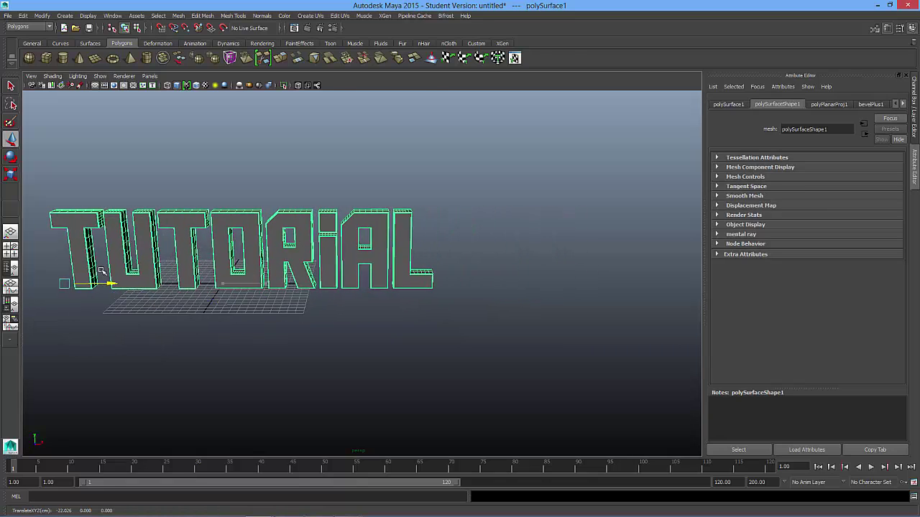
alt+middle_drag(102, 271, 168, 269)
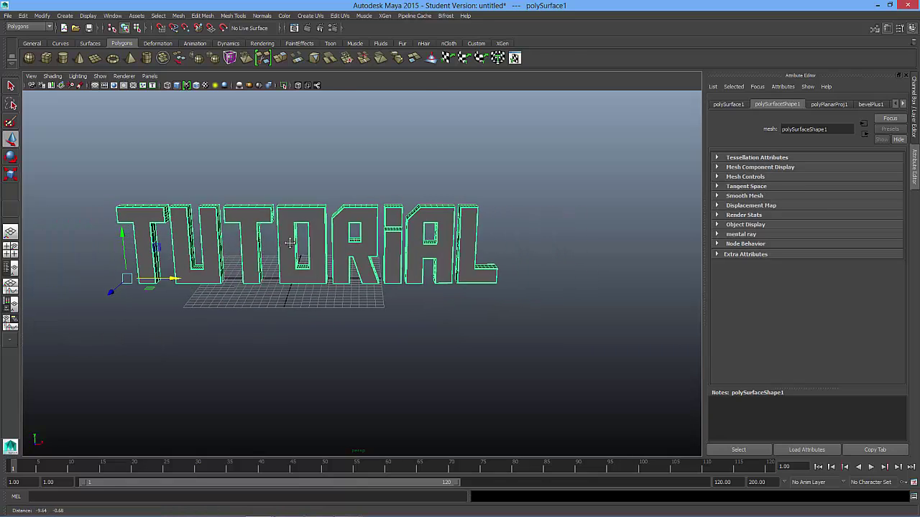
- Scale the TUTORIAL text down uniformly with the scale manipulator
click(11, 156)
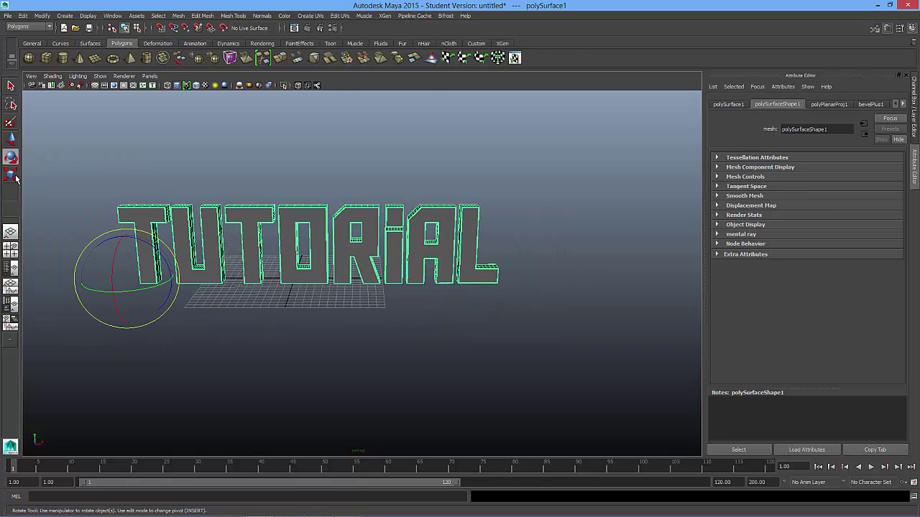
click(15, 177)
drag(139, 275, 37, 371)
drag(108, 296, 70, 324)
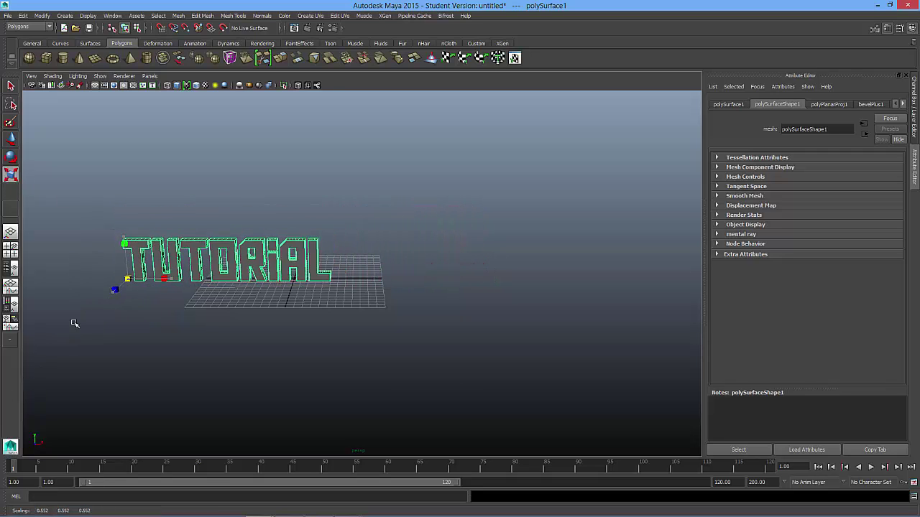
- Slide TUTORIAL right along X to about X -11.732, over the grid centre
click(11, 124)
click(11, 138)
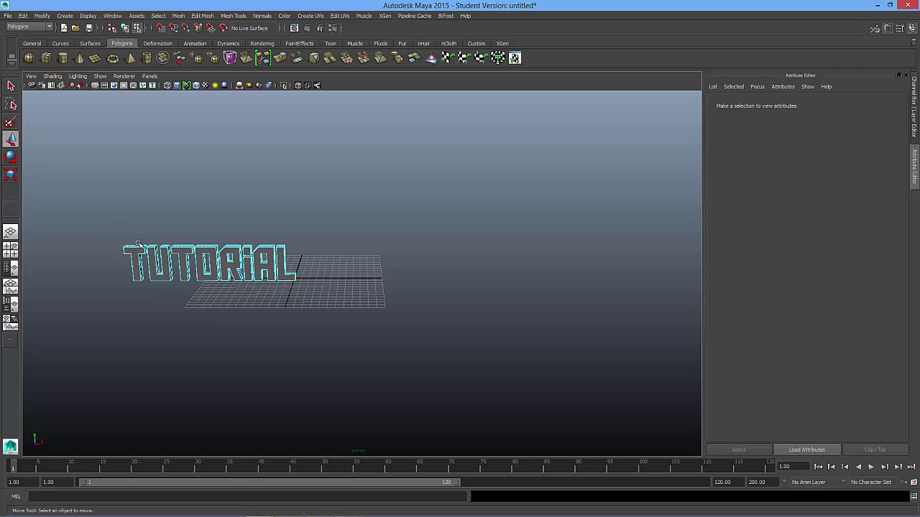
right_drag(143, 246, 173, 240)
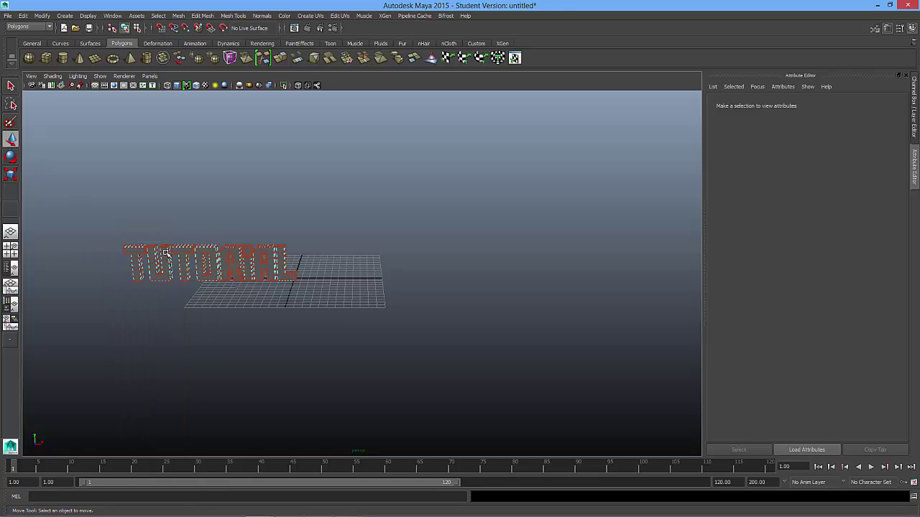
click(142, 263)
drag(165, 281, 325, 274)
scroll(325, 274, up, 5)
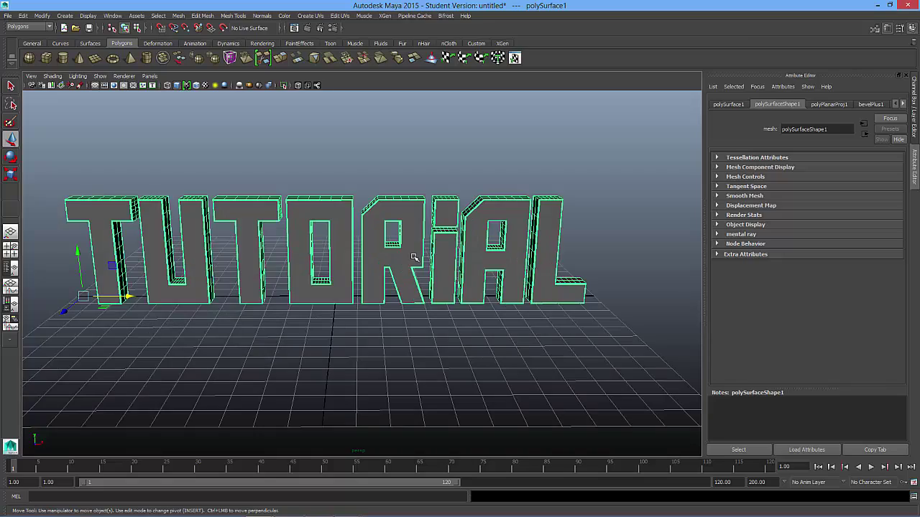
alt+drag(411, 256, 293, 239)
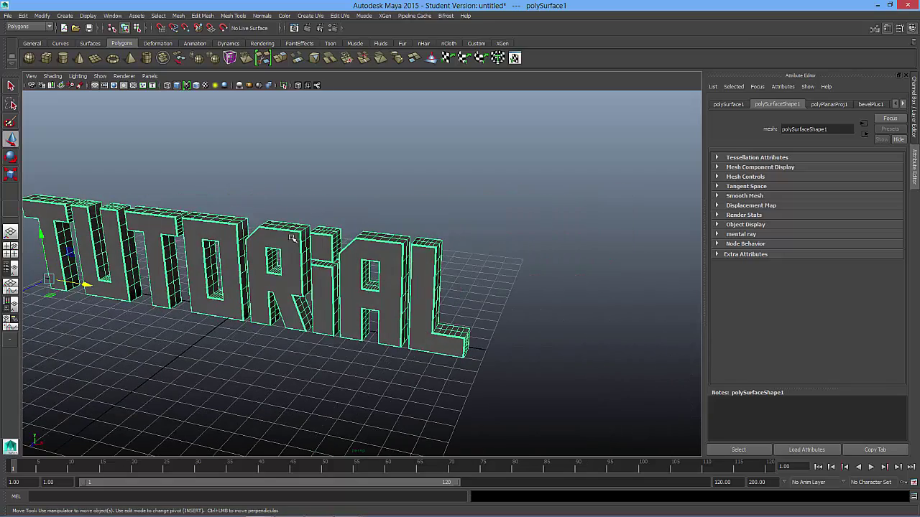
- In the Polygons menu set, apply Mesh > Separate to the TUTORIAL mesh
alt+drag(29, 286, 237, 266)
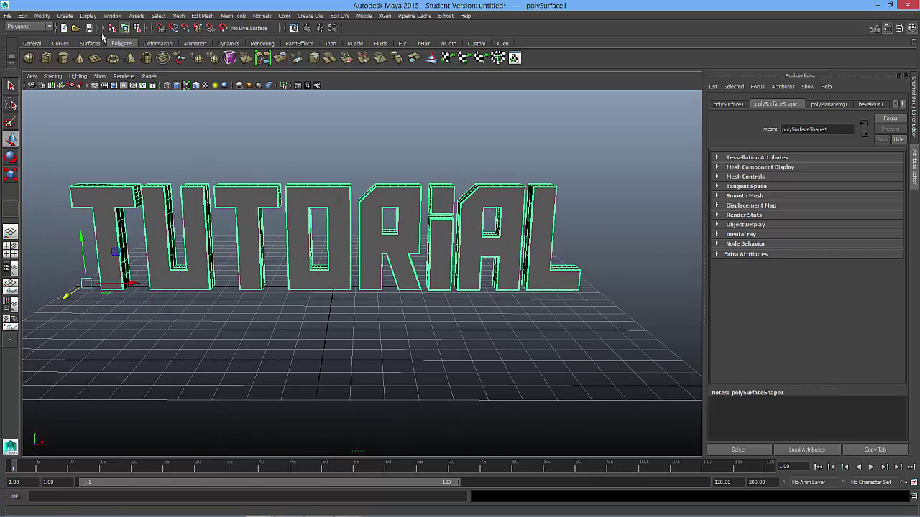
click(29, 27)
click(29, 27)
click(31, 28)
click(32, 29)
click(179, 15)
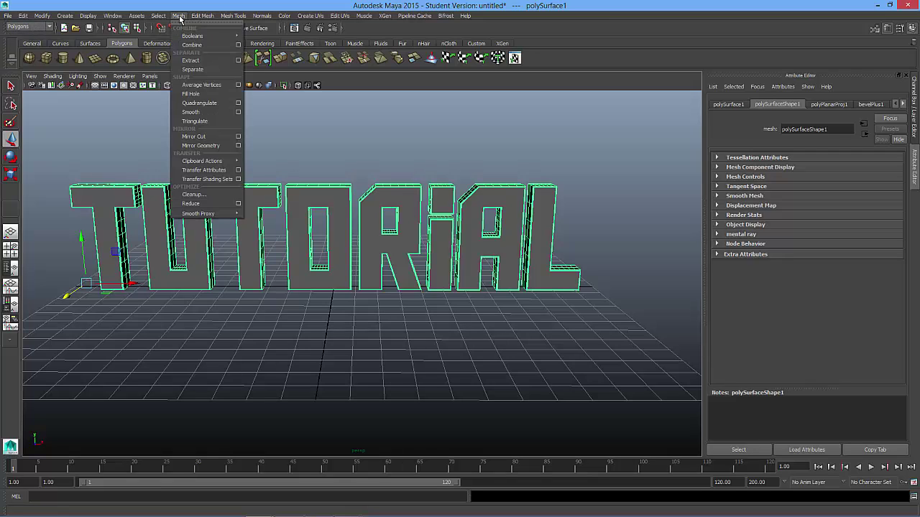
click(193, 70)
- Select the letters L, A, R, O, T, U and T individually to check the split
click(438, 176)
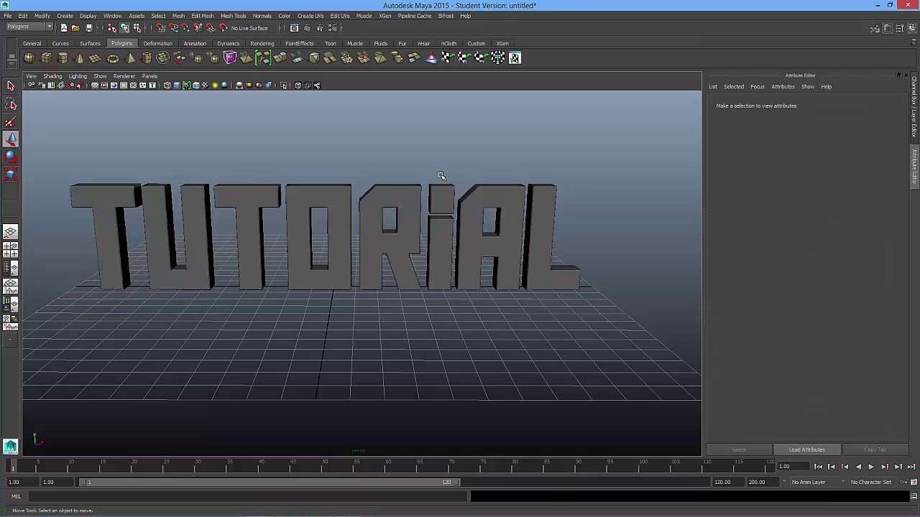
click(478, 190)
click(381, 203)
click(302, 193)
click(245, 196)
click(193, 198)
click(109, 202)
click(258, 192)
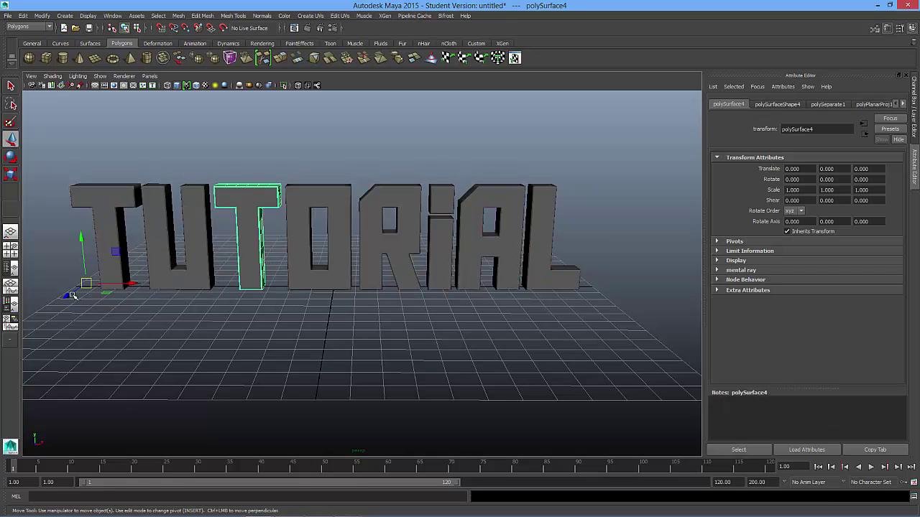
- Test-move the second T and the L forward along Z, undoing each move
mouse_move(63, 302)
mouse_down()
mouse_move(36, 320)
mouse_move(50, 296)
mouse_up()
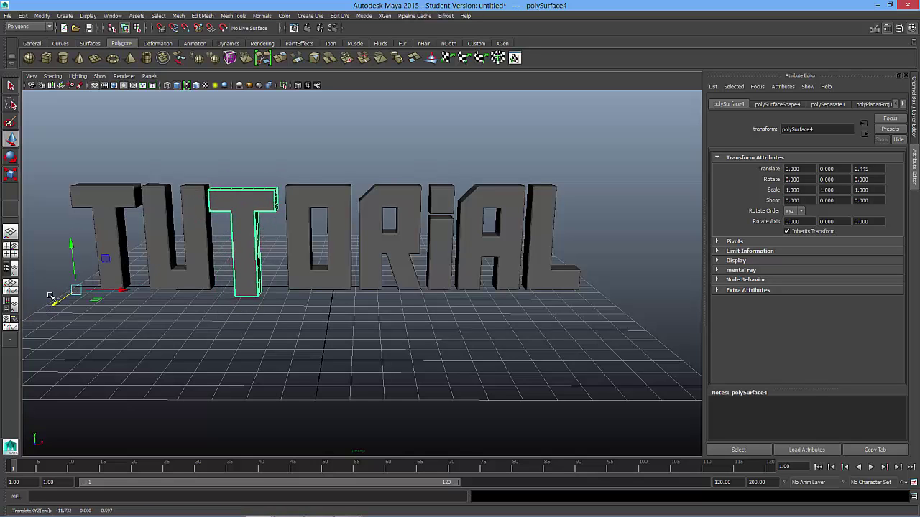
key(ctrl+z)
alt+drag(193, 316, 61, 333)
key(ctrl+z)
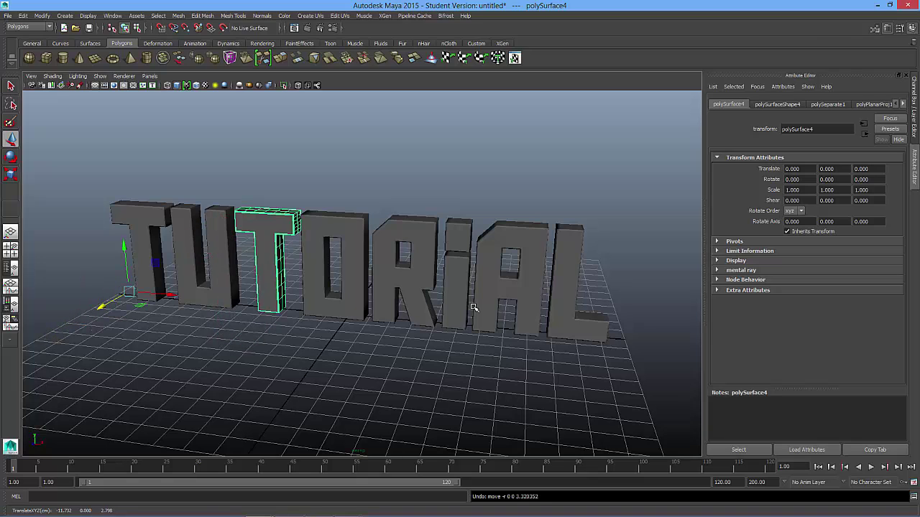
click(560, 276)
drag(111, 303, 72, 332)
key(ctrl+z)
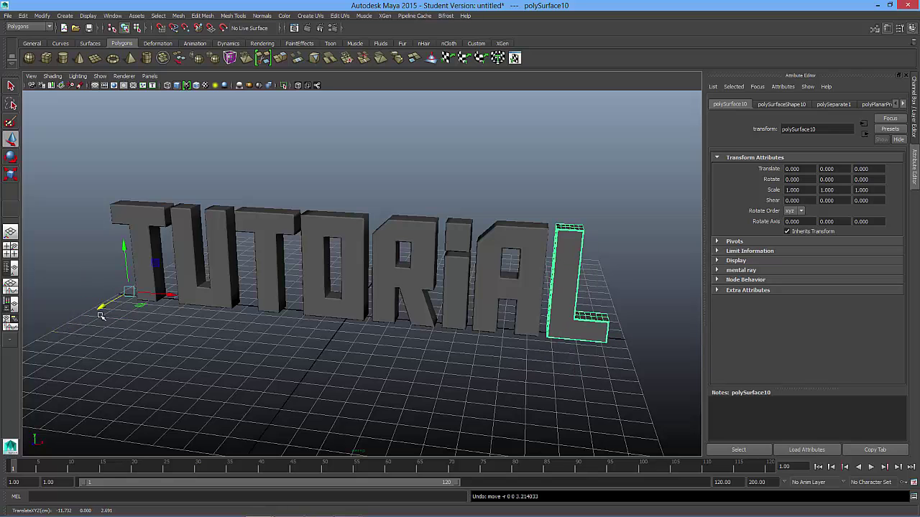
alt+drag(131, 293, 616, 212)
- Center the pivots of the letters L and A with Modify > Center Pivot
click(616, 207)
click(590, 214)
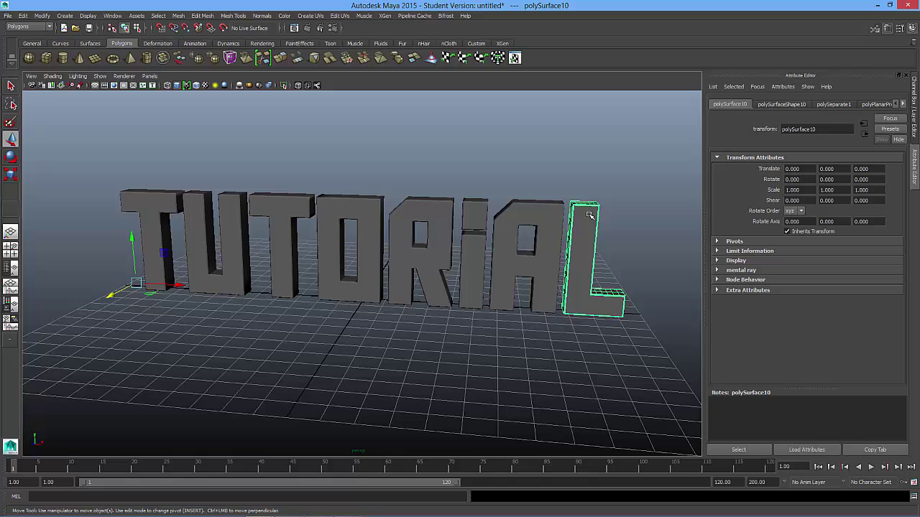
click(41, 16)
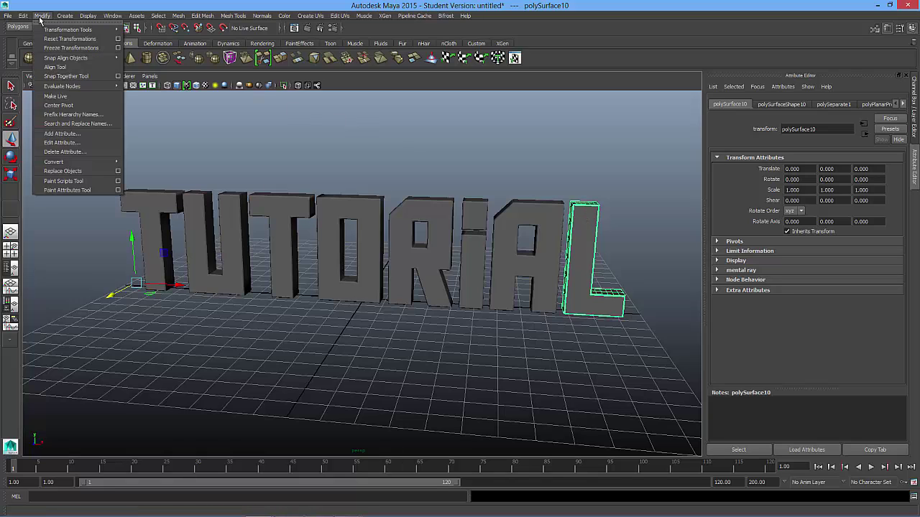
click(63, 106)
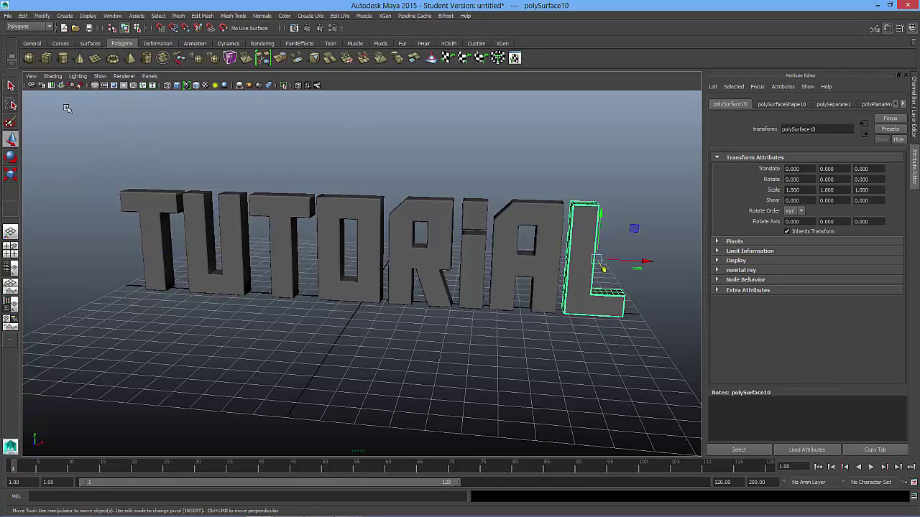
click(519, 208)
click(41, 15)
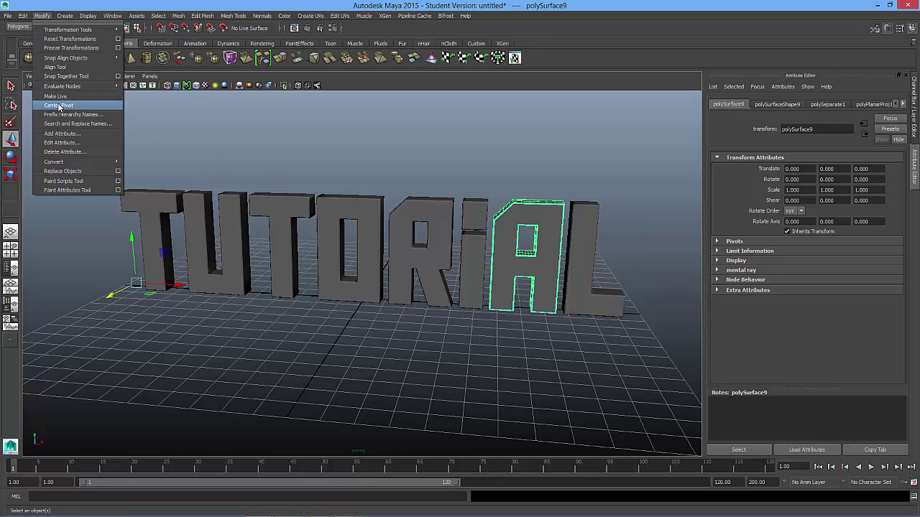
click(59, 106)
- Select the i stem and repeat Center Pivot on it, then select the dot
click(479, 214)
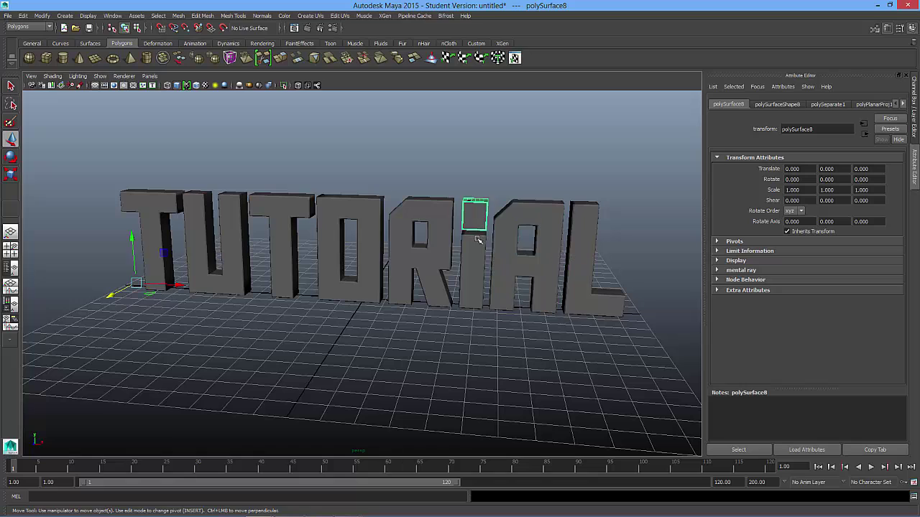
click(429, 217)
click(477, 252)
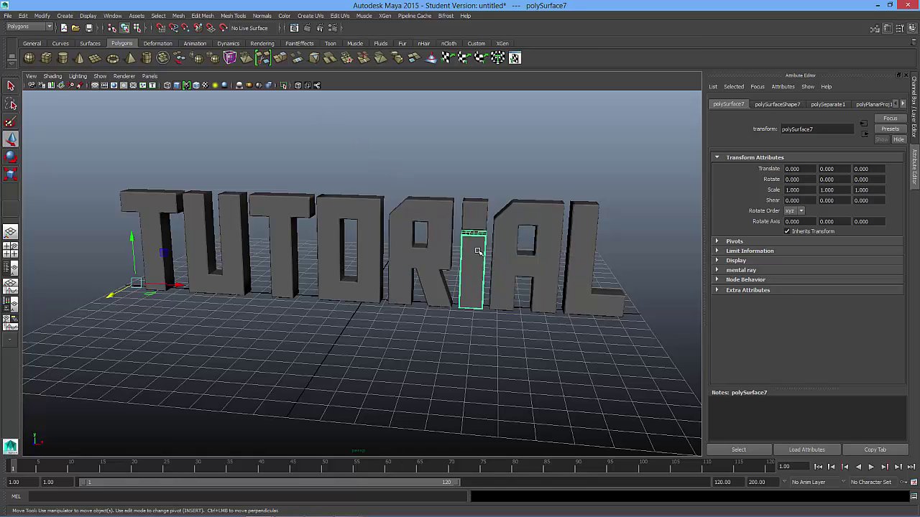
key(g)
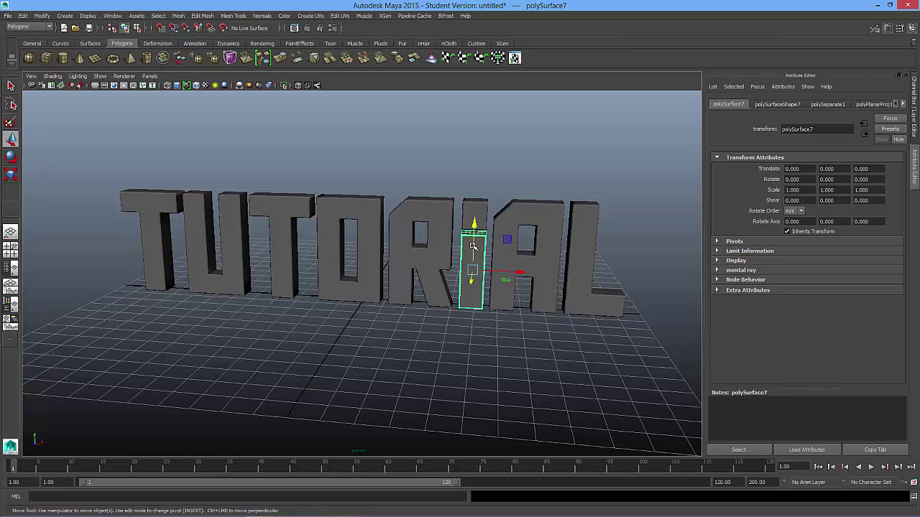
click(479, 209)
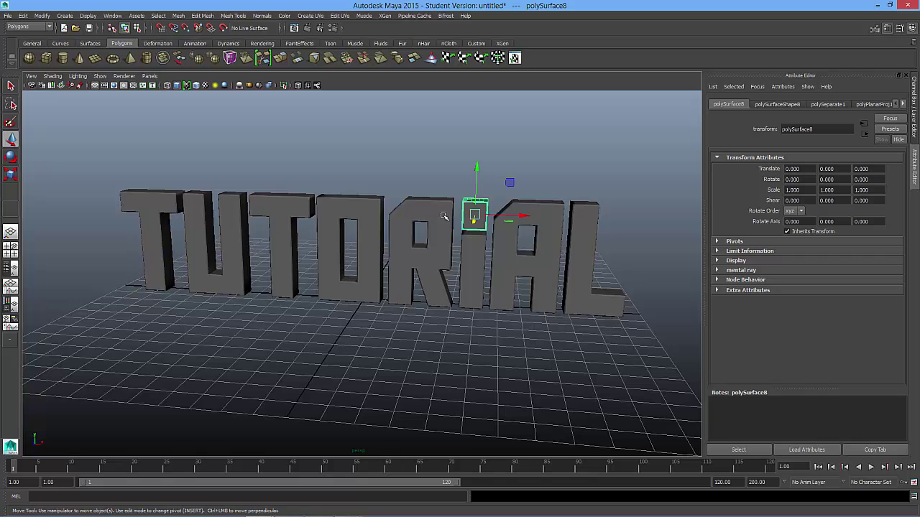
- Select the R, O, second T, U and first T letters in turn, ending on U
click(444, 216)
click(363, 217)
click(286, 207)
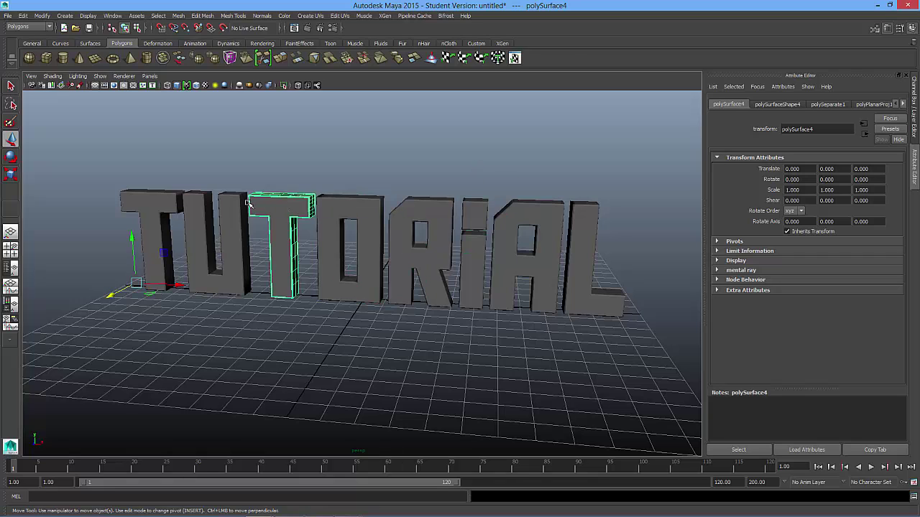
click(214, 205)
click(164, 203)
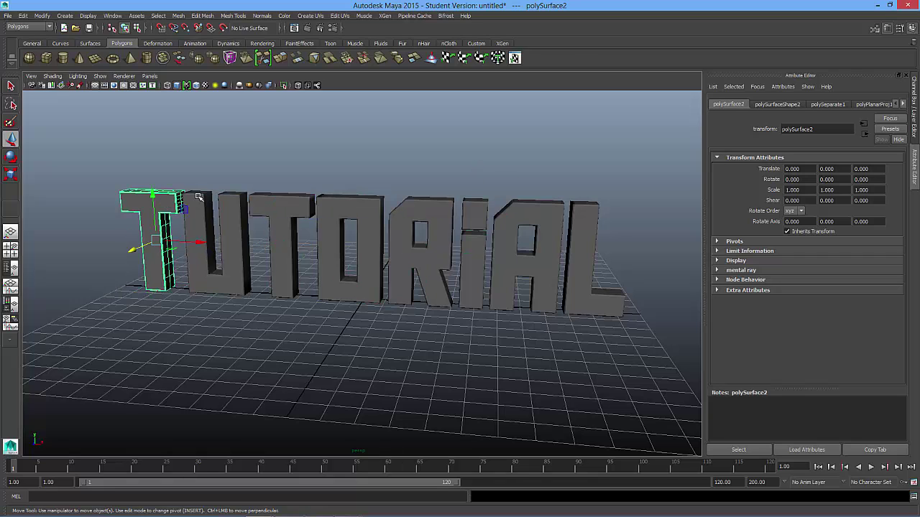
click(437, 209)
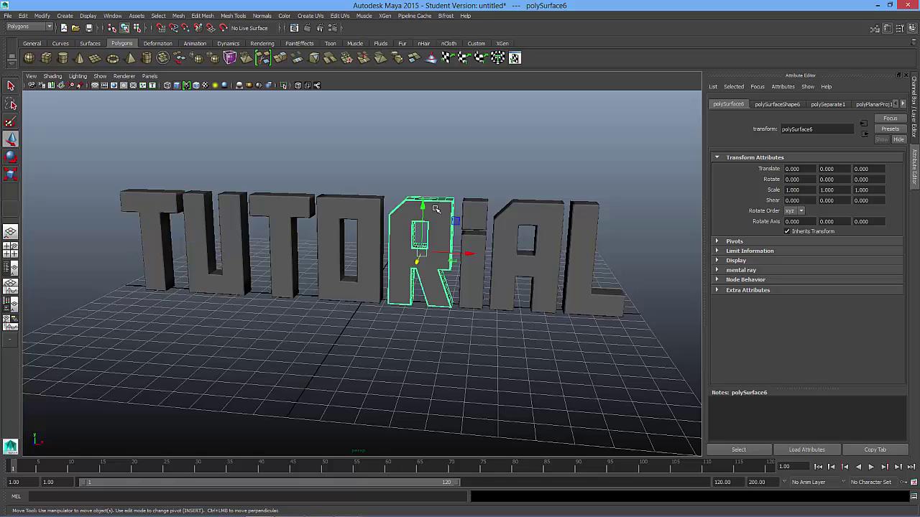
click(243, 219)
- Rotate the U about 35 degrees around its vertical axis
key(e)
drag(226, 250, 209, 261)
click(288, 263)
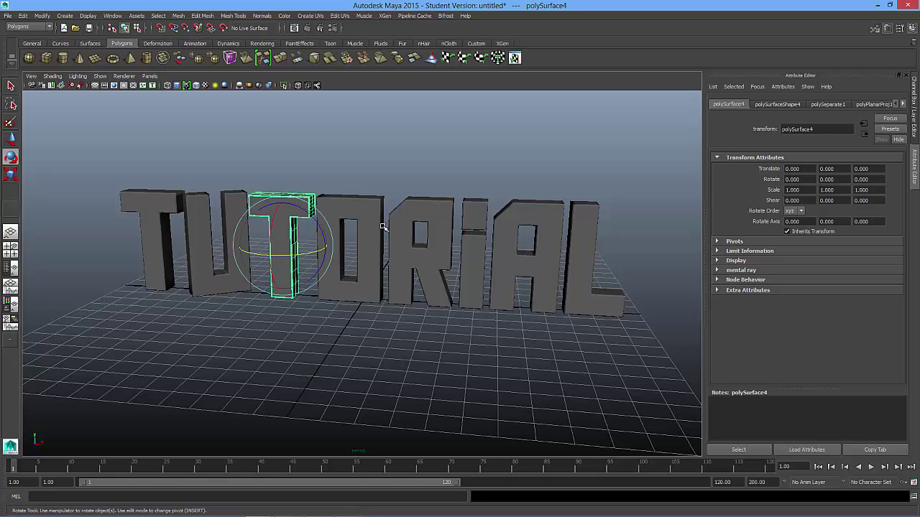
- Select the O and tip it backward around its X axis
click(353, 237)
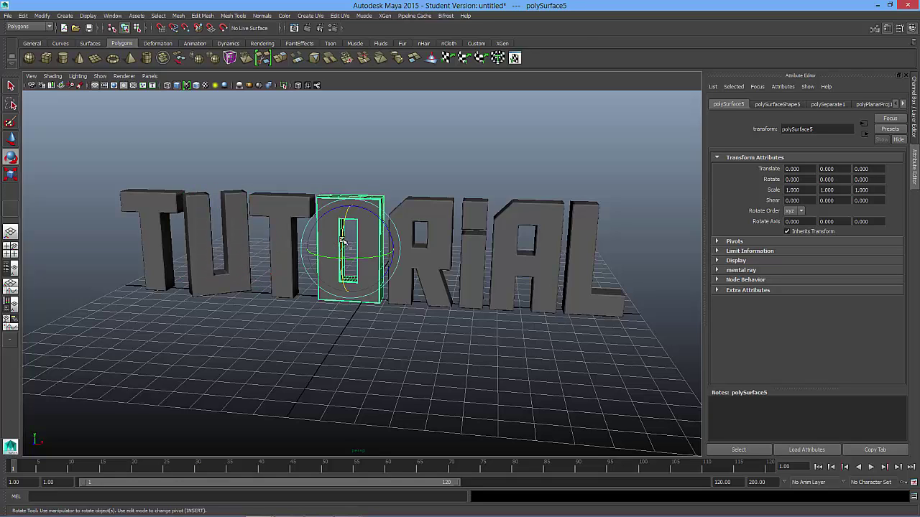
drag(349, 210, 368, 206)
click(887, 28)
click(895, 136)
text(-90)
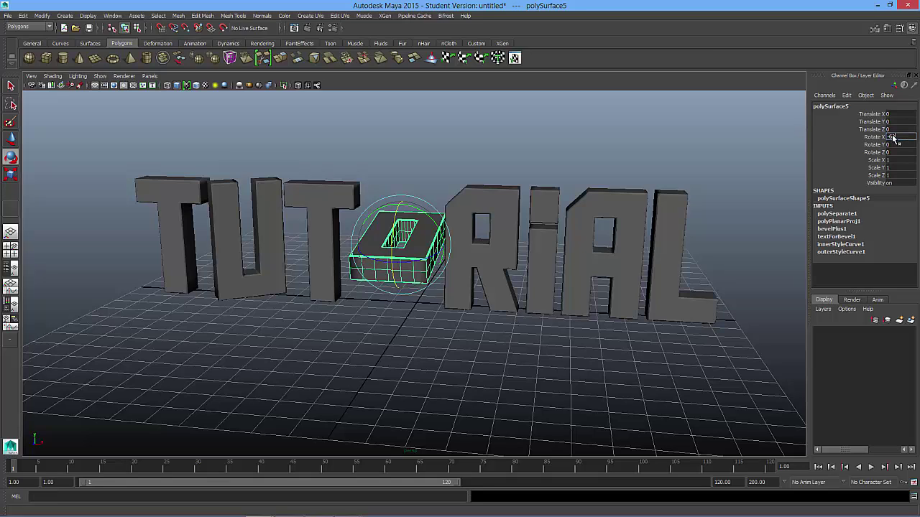
key(Return)
- Lay the O flat with Rotate X -90 and Rotate Y 0 in the Channel Box
drag(888, 137, 887, 141)
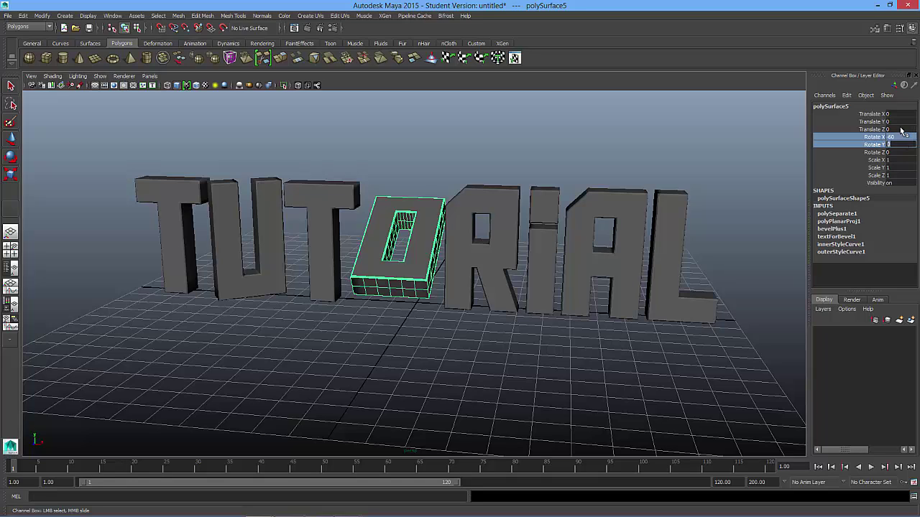
click(896, 137)
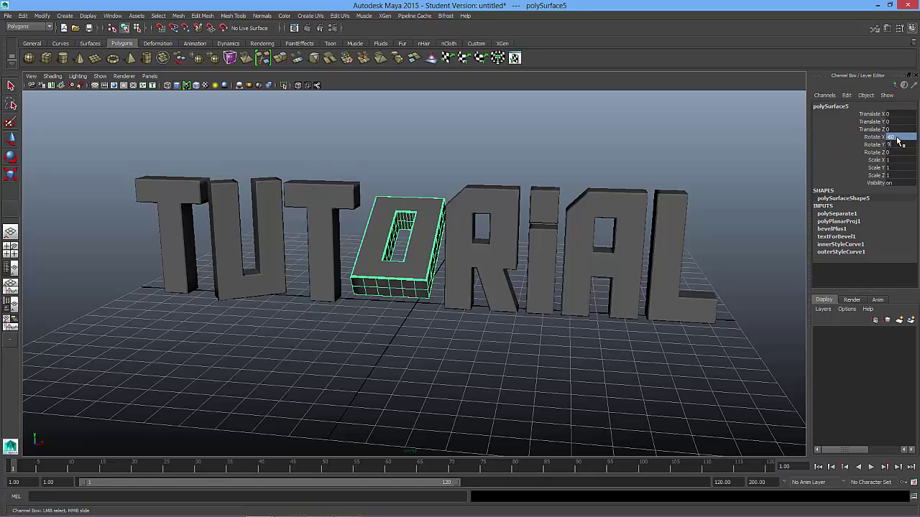
text(-90)
key(Return)
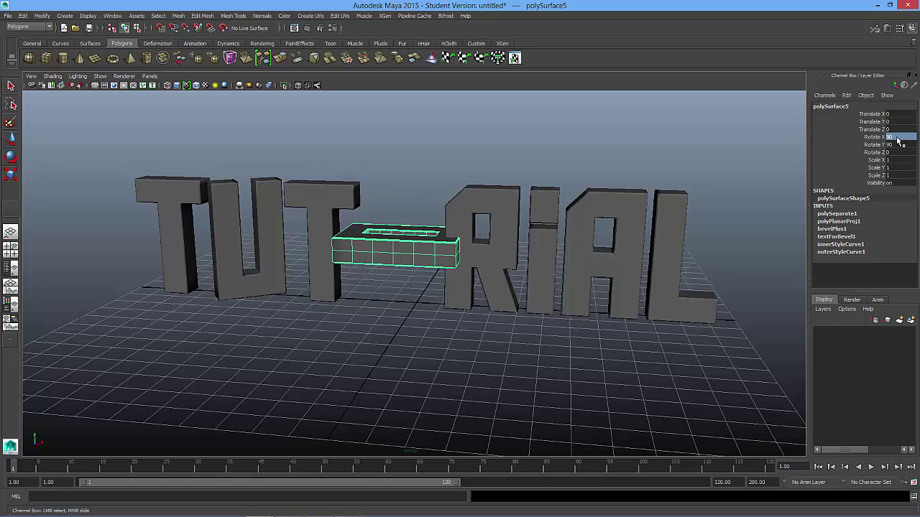
click(901, 145)
text(0)
key(Return)
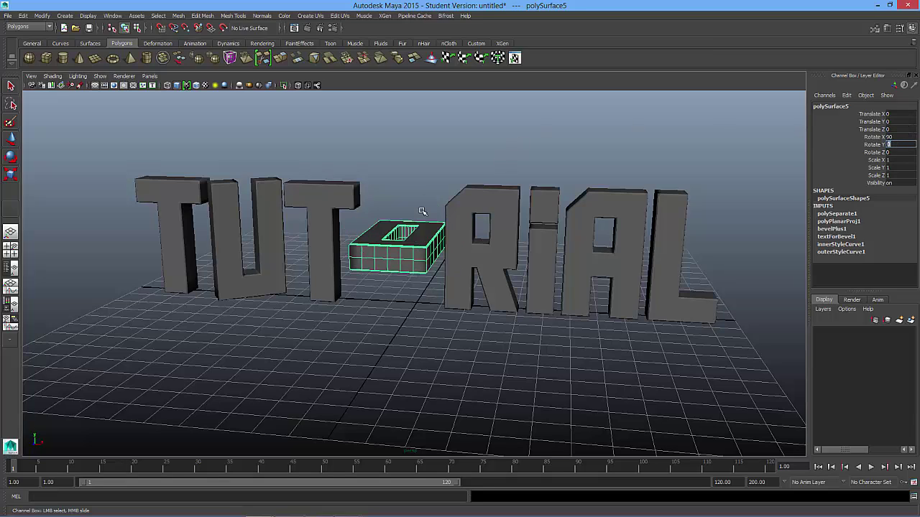
- Lower the flat O onto the ground, to about Y -3.936
key(w)
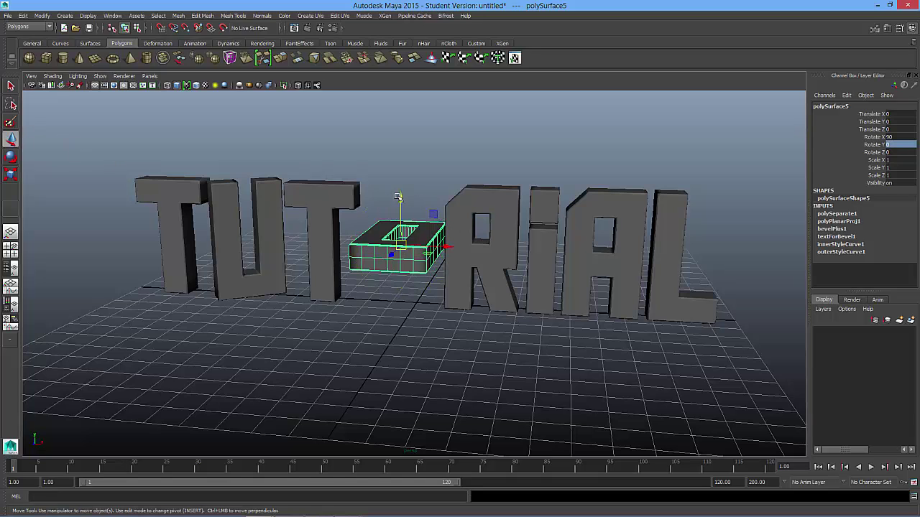
drag(399, 198, 393, 248)
alt+drag(482, 324, 451, 300)
- Rotate the R around its vertical axis
click(444, 302)
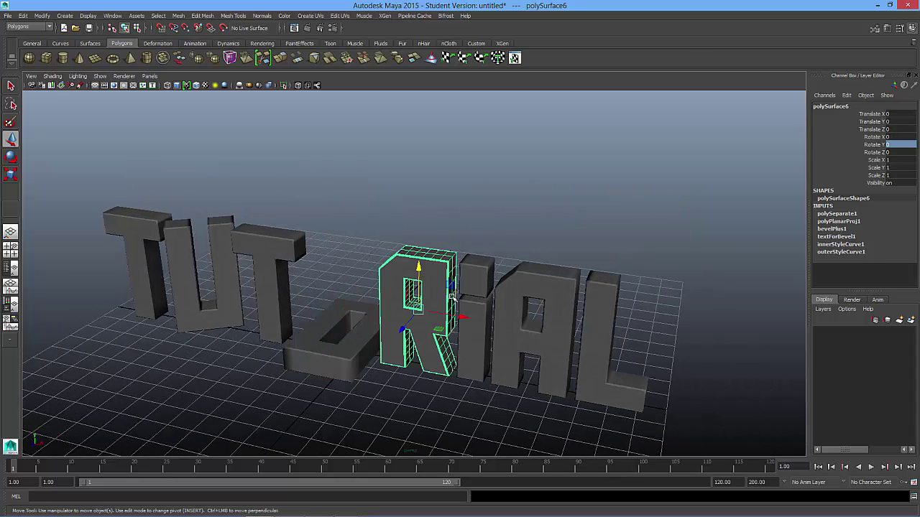
click(9, 158)
drag(427, 334, 496, 304)
click(484, 320)
scroll(533, 255, up, 3)
- Select both the dot and the stem of the i
click(554, 186)
click(558, 295)
click(558, 194)
click(16, 90)
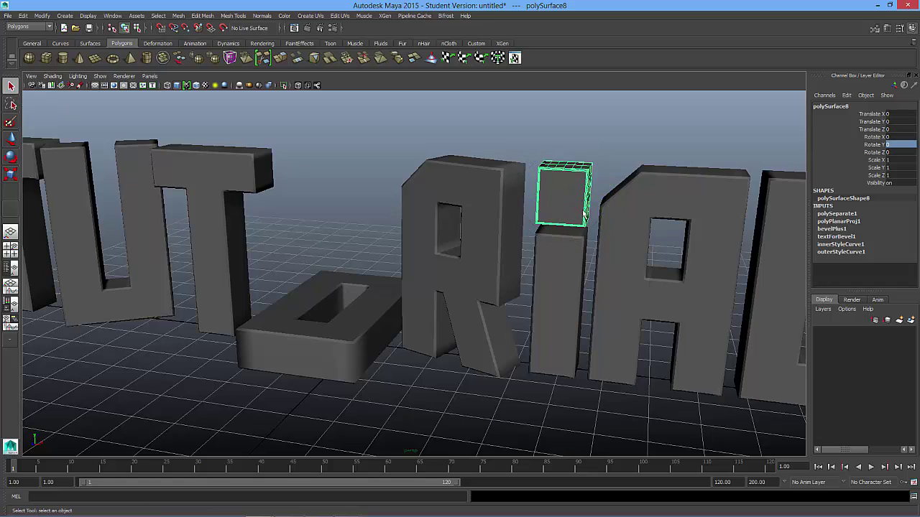
shift+click(546, 280)
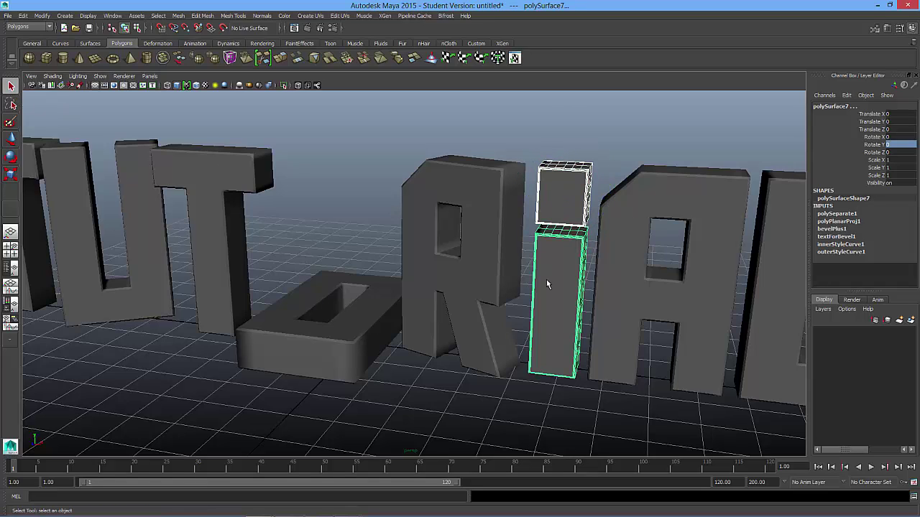
shift+click(568, 193)
shift+click(568, 194)
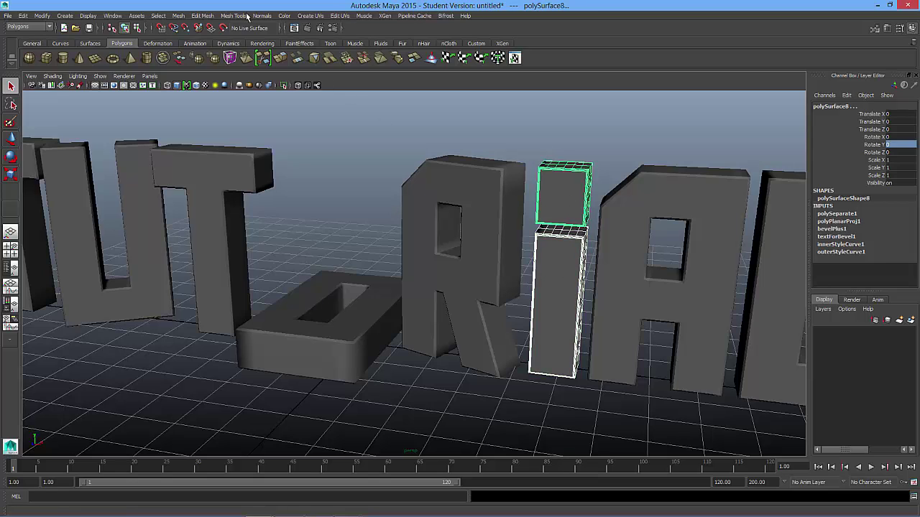
- Combine the i's dot and stem into one mesh and centre its pivot
click(205, 16)
click(201, 41)
click(41, 15)
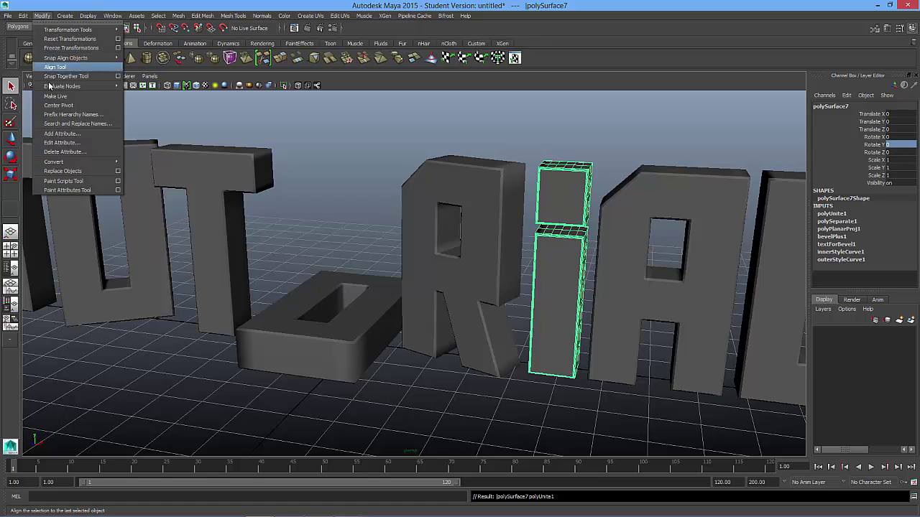
click(64, 105)
alt+right_drag(586, 285, 508, 272)
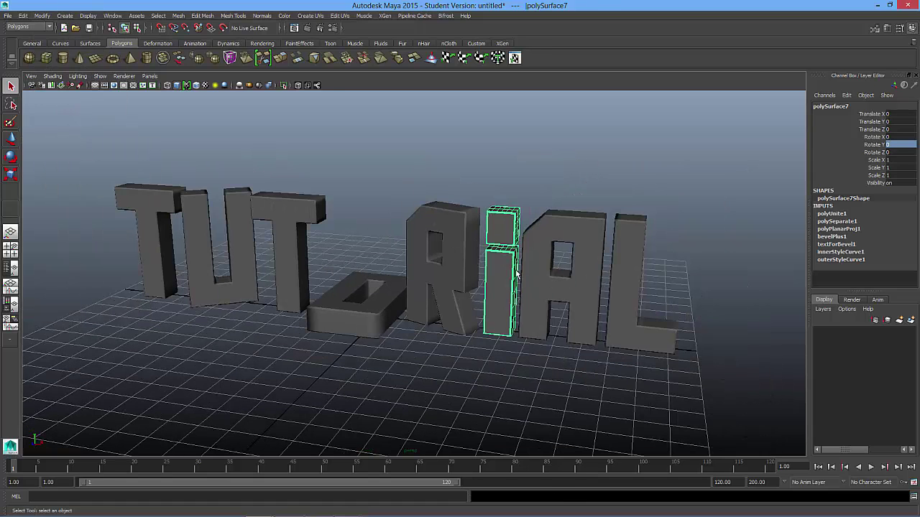
alt+drag(394, 265, 431, 262)
- Turn the A slightly around its vertical axis, to about -23°
click(615, 258)
click(11, 157)
drag(625, 277, 647, 280)
- Tilt the L 26.7° around Z and place it at about X 1.44 beside the A
click(669, 293)
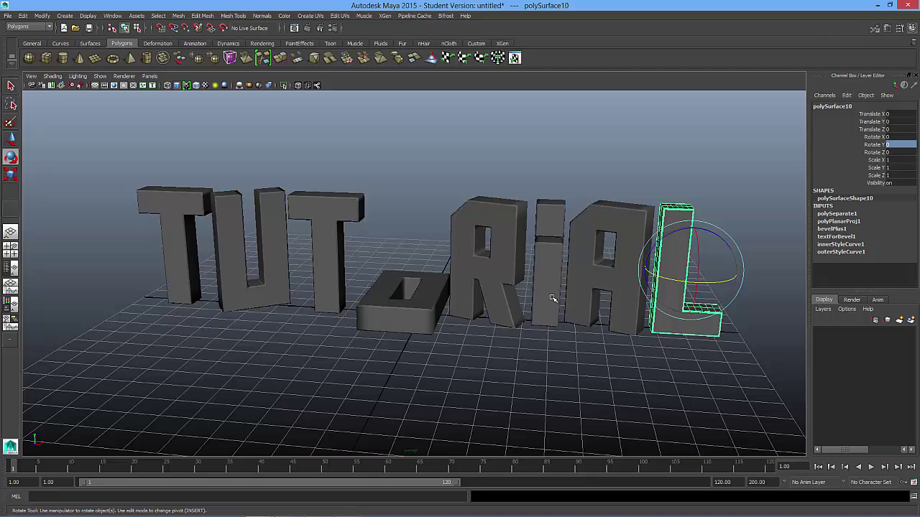
click(11, 139)
drag(739, 273, 783, 274)
click(10, 161)
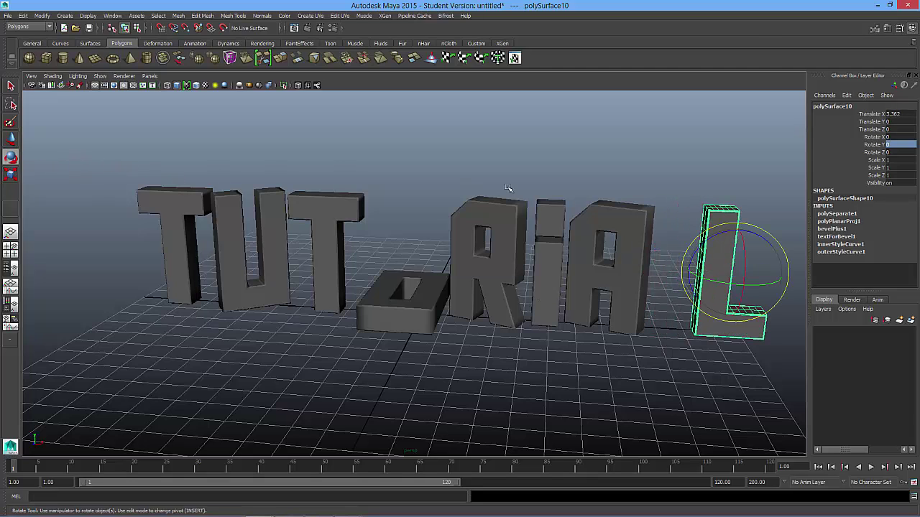
drag(720, 238, 694, 242)
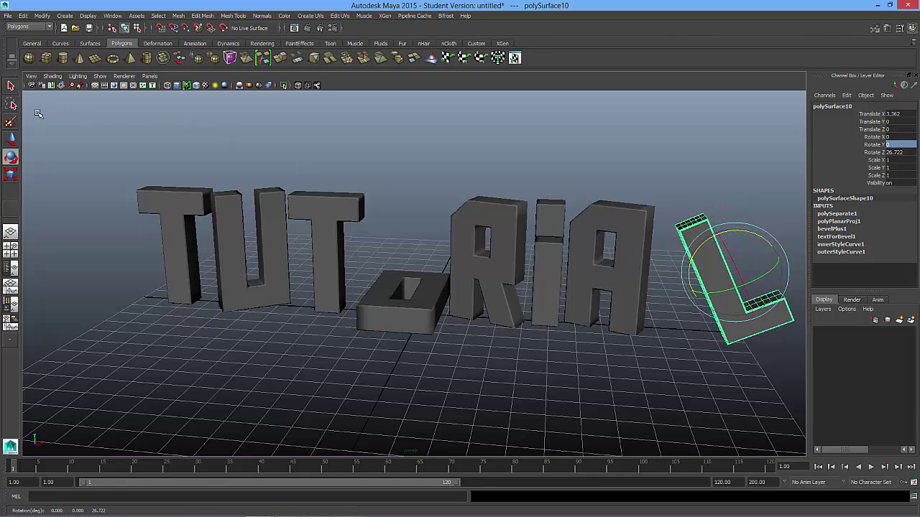
key(w)
drag(793, 275, 750, 275)
alt+middle_drag(343, 308, 309, 295)
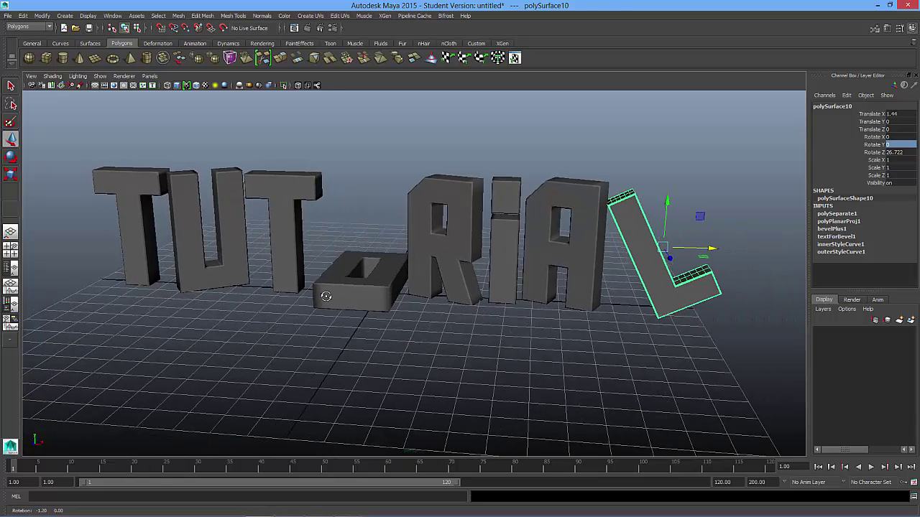
scroll(241, 202, down, 5)
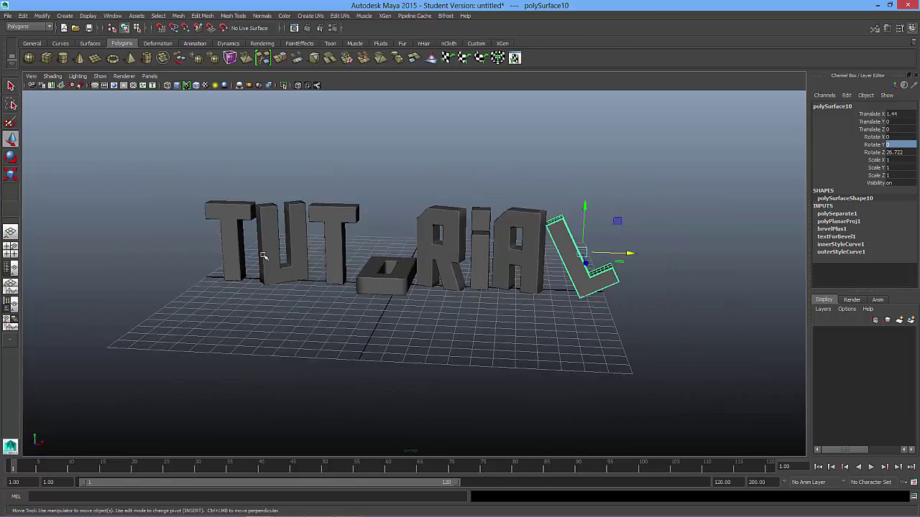
scroll(394, 344, down, 4)
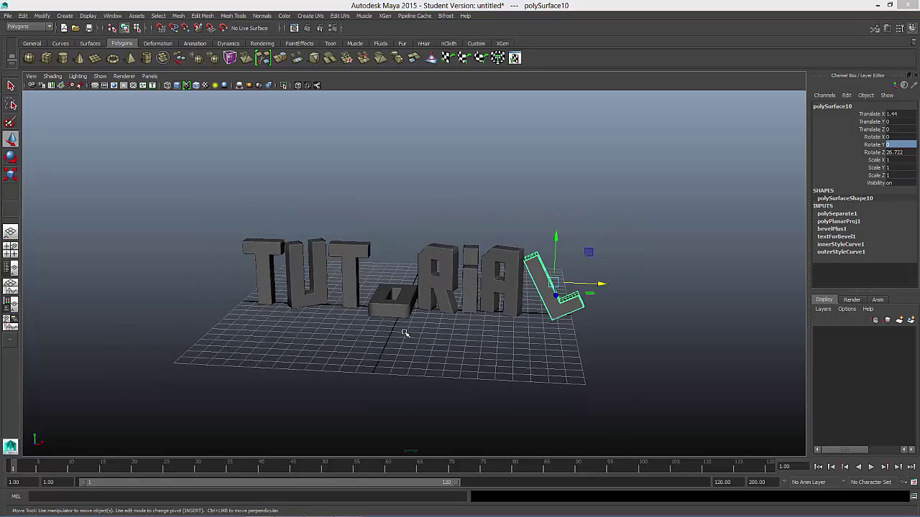
- Maximize the side view from the four-view layout and frame the letters
key(space)
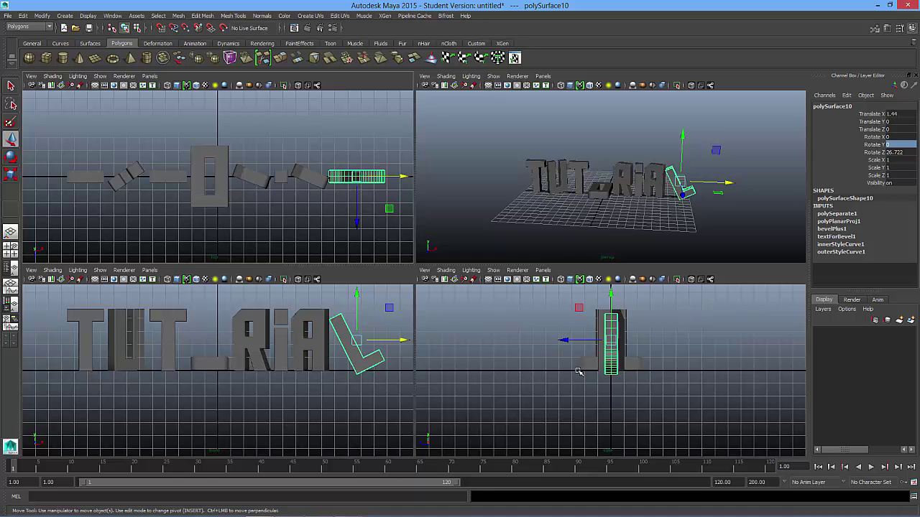
key(space)
scroll(412, 265, down, 2)
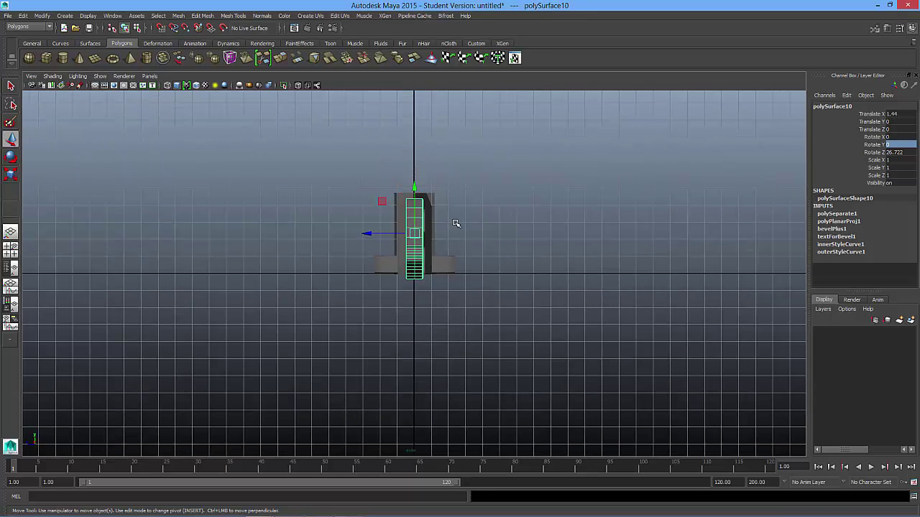
alt+middle_drag(455, 224, 496, 319)
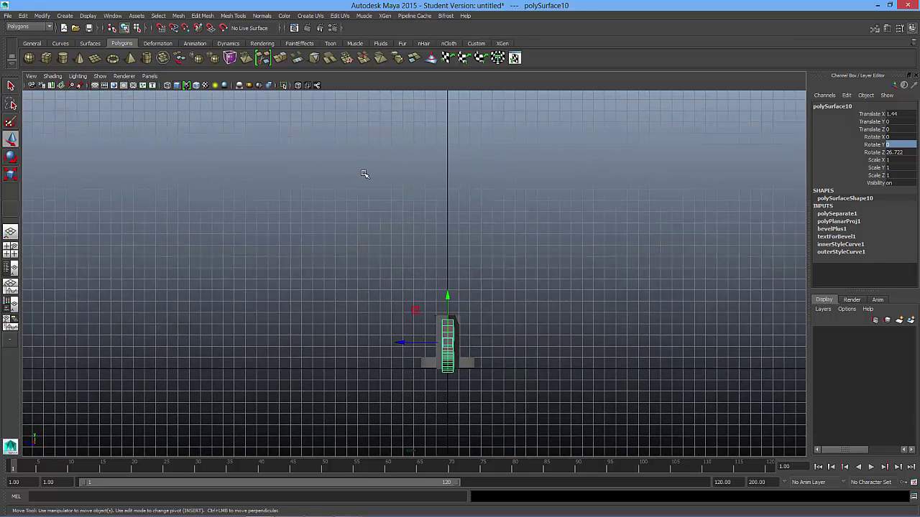
- Start an EP curve with points along the ground from left of the letters to past them
click(64, 16)
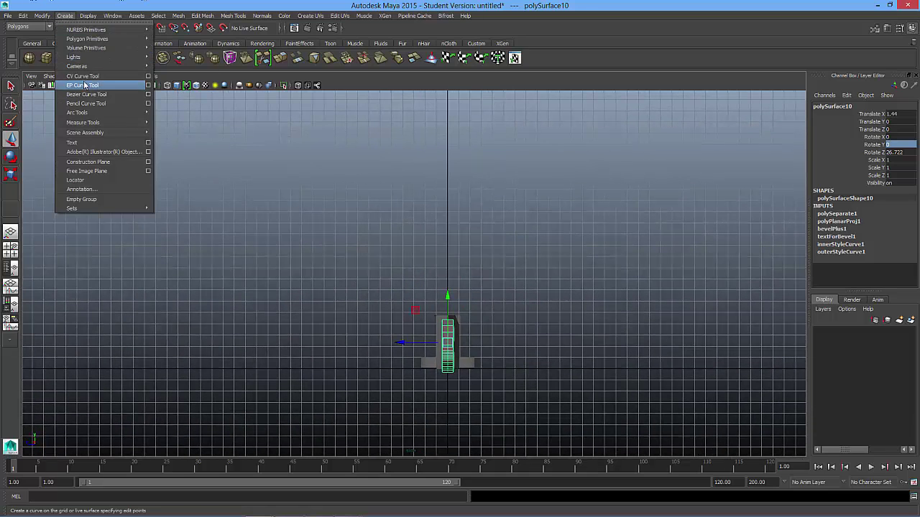
click(79, 86)
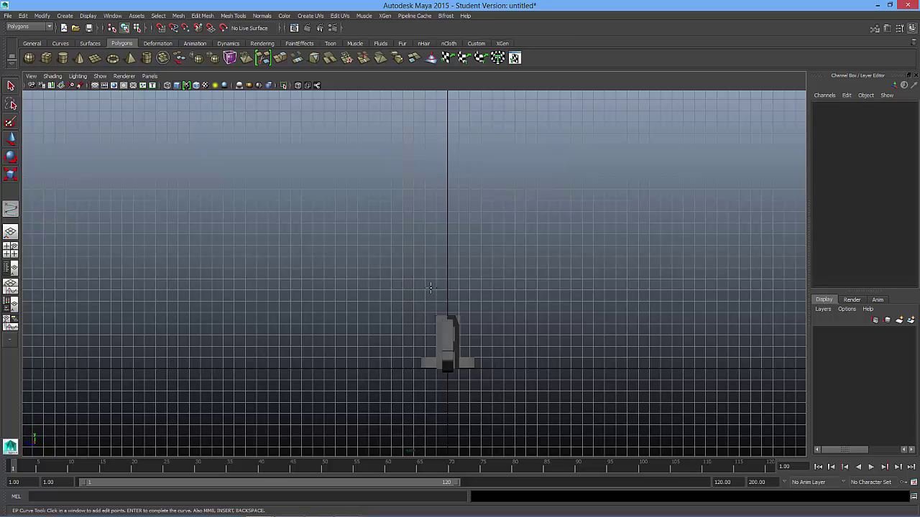
click(159, 368)
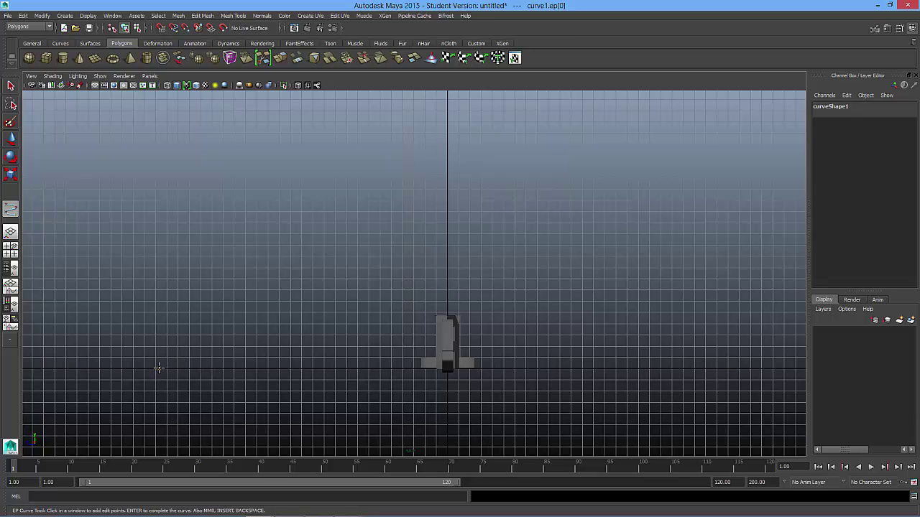
click(276, 369)
click(394, 368)
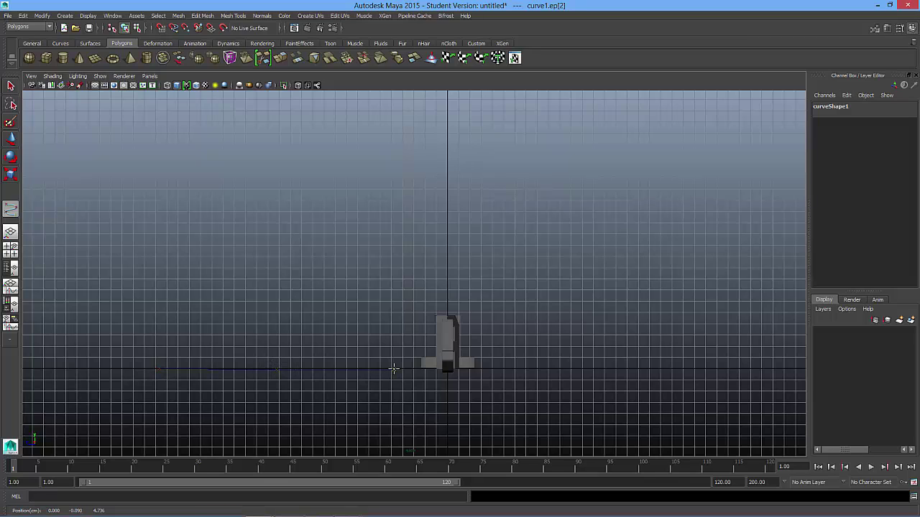
click(505, 369)
- Bend the curve sharply upward to a high top point behind the letters
click(594, 369)
click(697, 325)
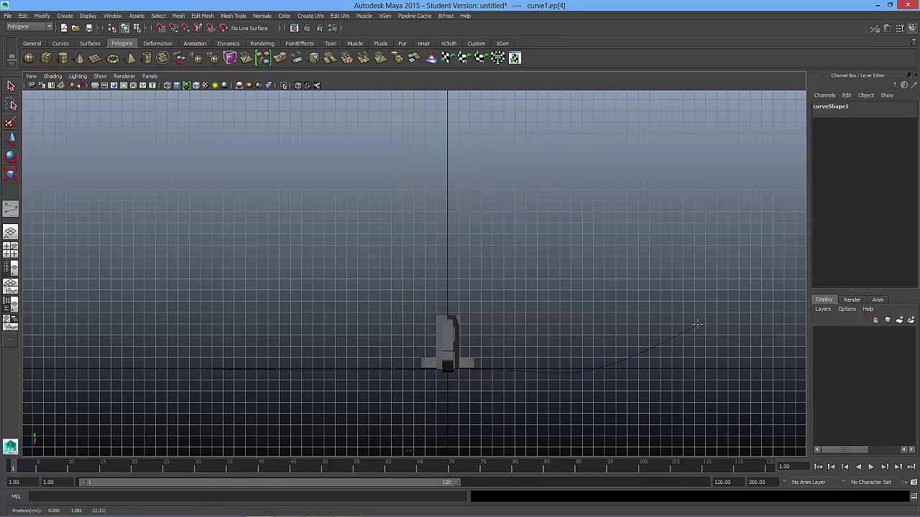
click(745, 229)
click(755, 121)
scroll(743, 123, down, 2)
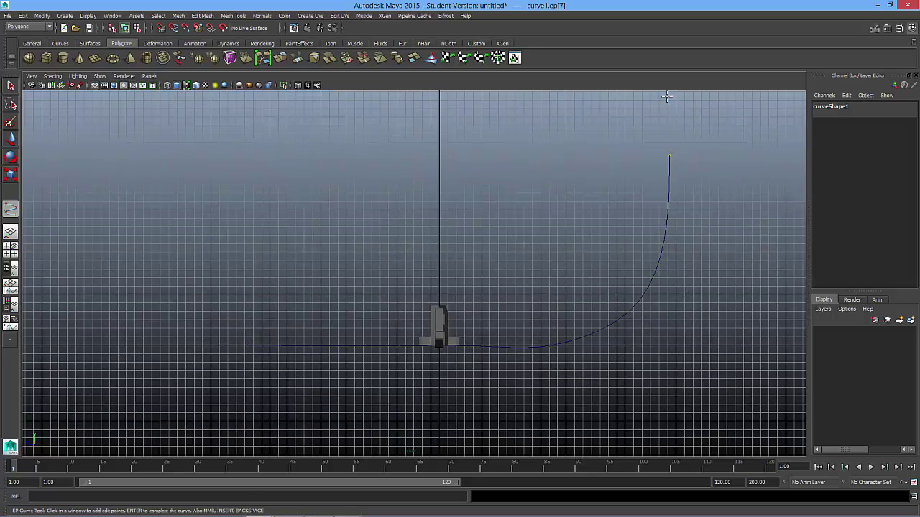
click(667, 101)
- Finish curve1 and move it to X -27.911, left of the letters
key(w)
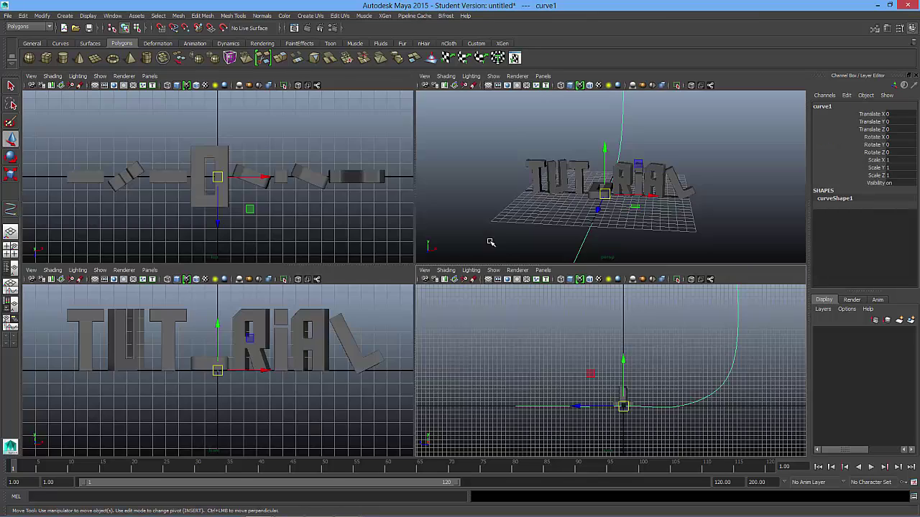
key(space)
drag(442, 296, 234, 275)
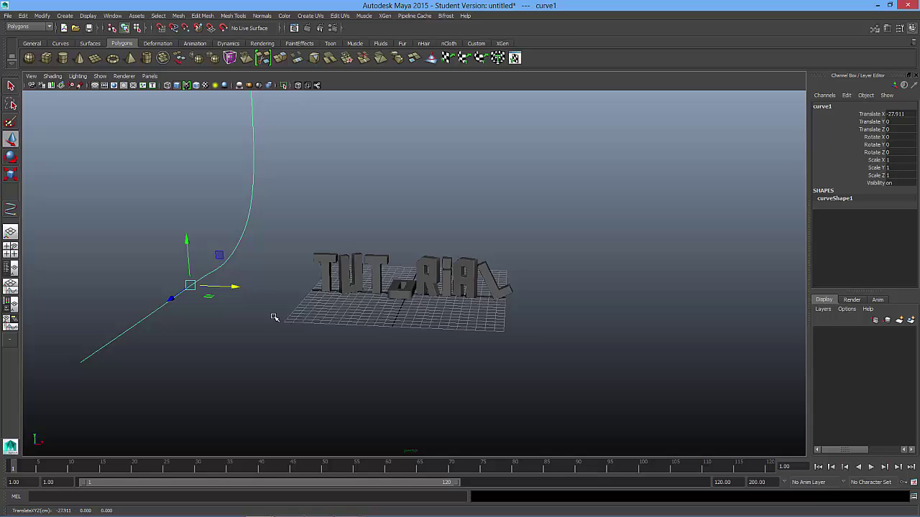
- Duplicate it as curve2 at X 32.182 on the right and select both curves
key(ctrl+d)
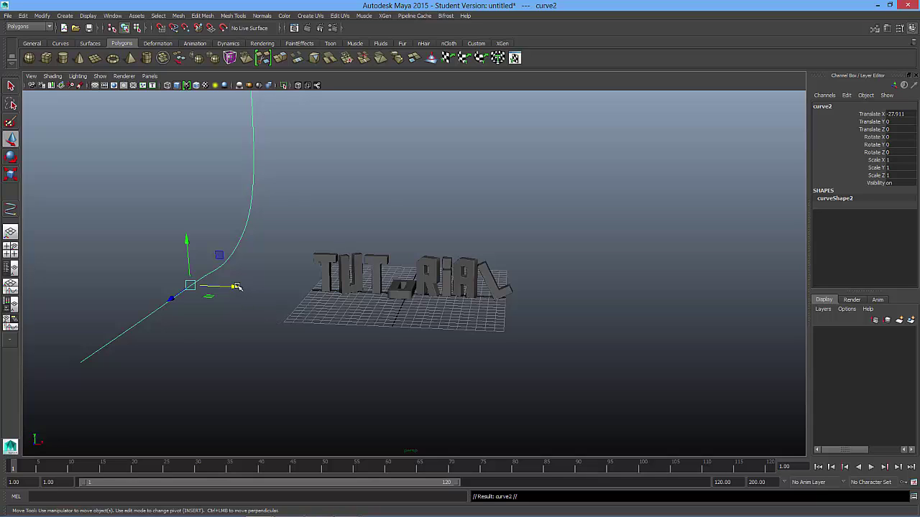
drag(238, 286, 734, 278)
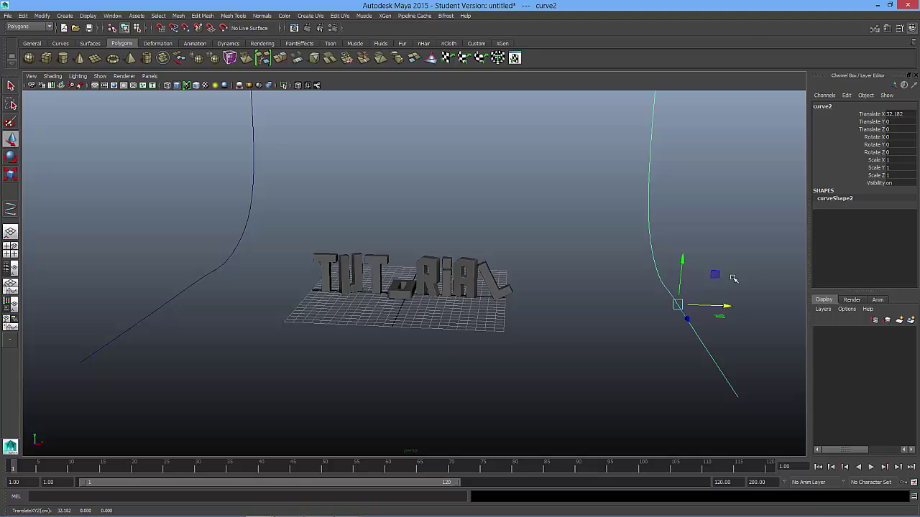
drag(710, 146, 218, 177)
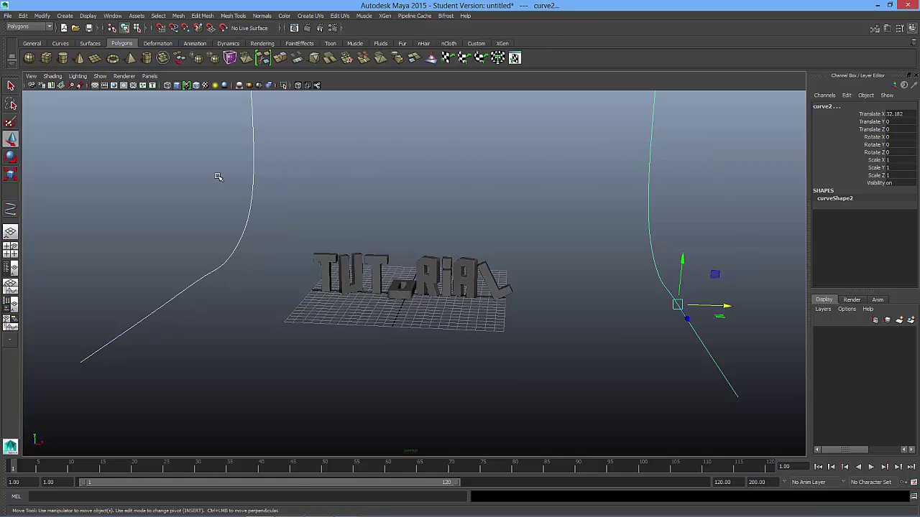
- Loft loftedSurface1 between the two profile curves from the Surfaces menu set
click(49, 27)
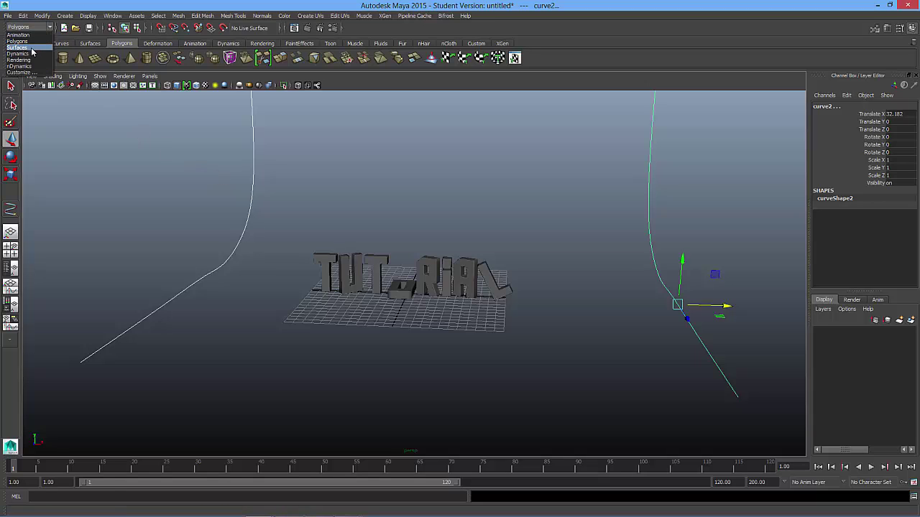
click(18, 47)
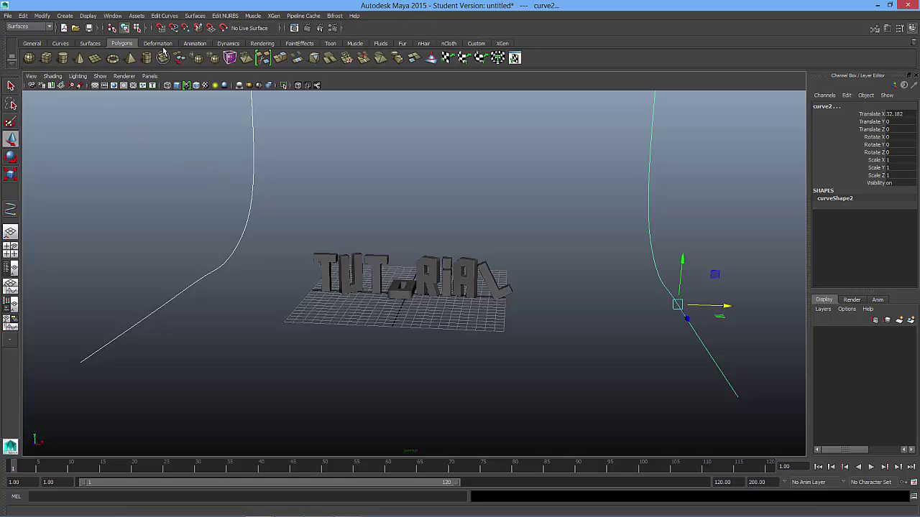
click(202, 16)
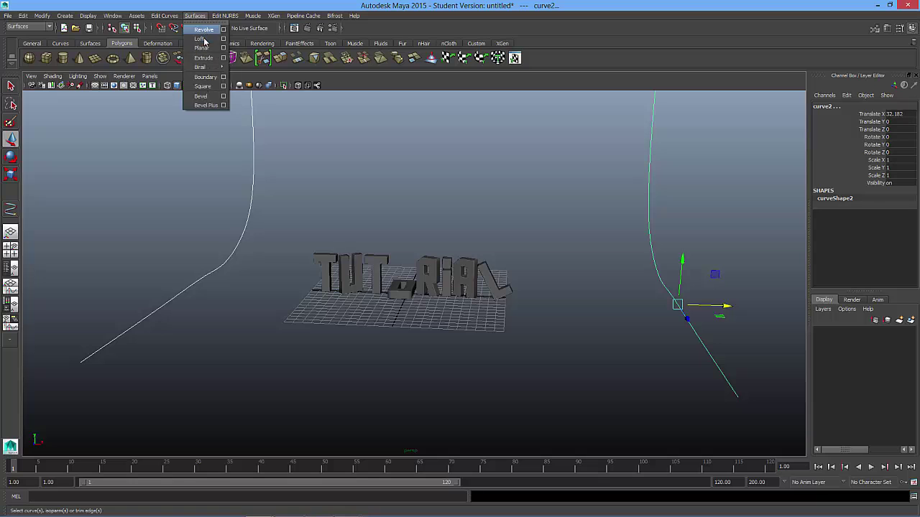
click(201, 39)
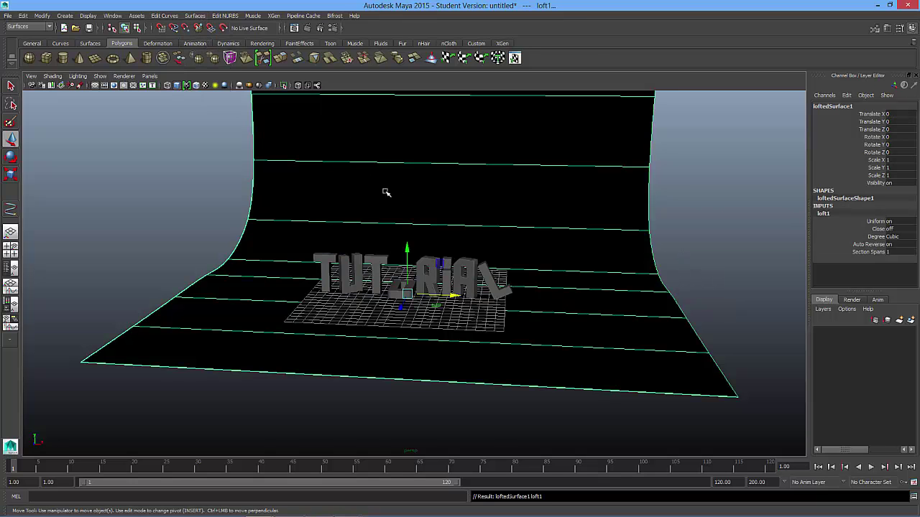
alt+drag(403, 201, 475, 227)
alt+right_drag(475, 227, 513, 232)
alt+drag(513, 232, 485, 263)
scroll(485, 263, up, 3)
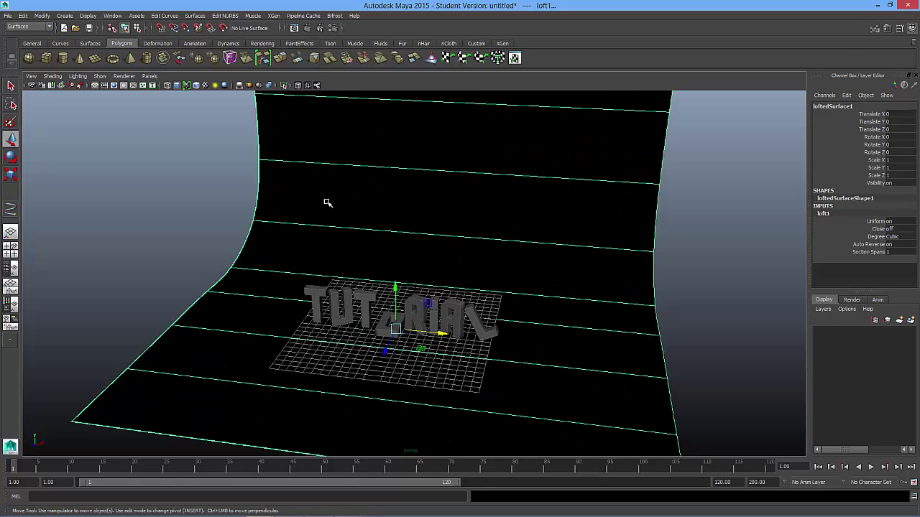
- Turn on Two Sided Lighting so the backdrop's back faces shade grey
click(78, 77)
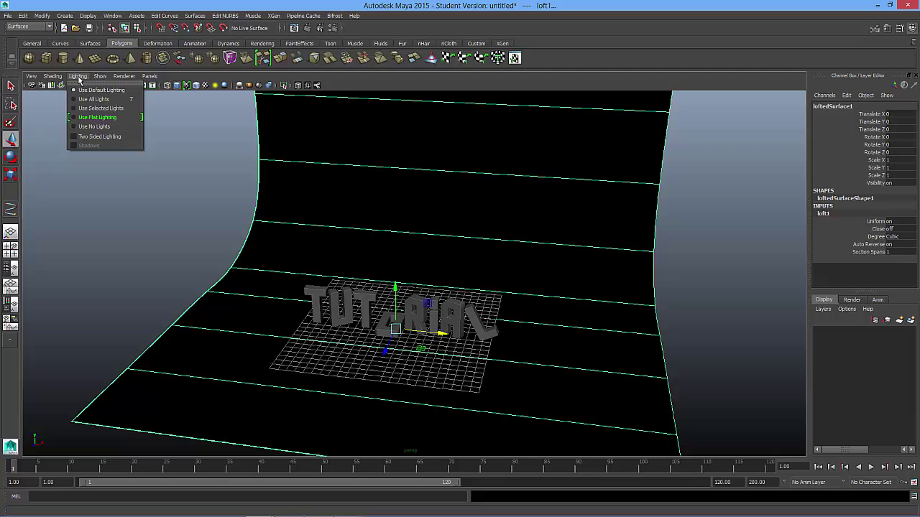
click(100, 138)
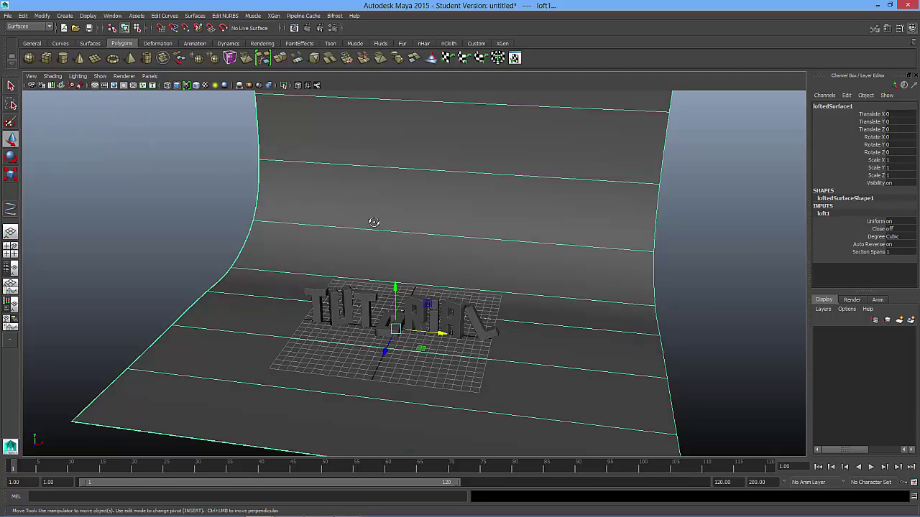
mouse_move(374, 222)
alt+mouse_down()
mouse_move(375, 214)
mouse_move(388, 225)
alt+mouse_up()
scroll(478, 260, up, 10)
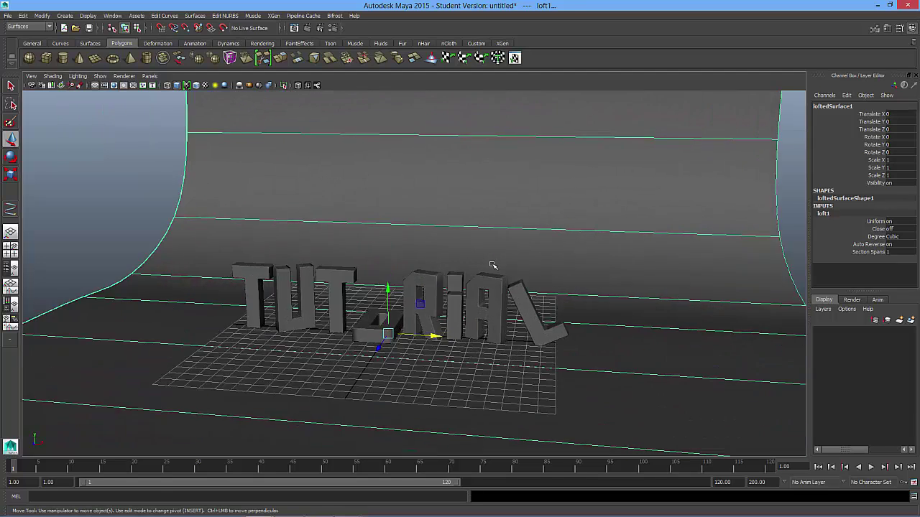
alt+drag(491, 265, 470, 259)
scroll(496, 265, down, 5)
scroll(388, 259, up, 3)
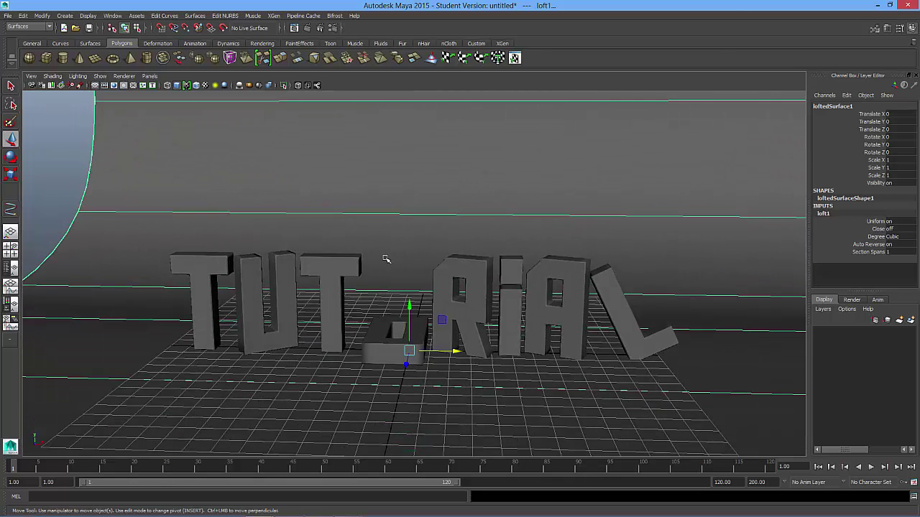
scroll(330, 267, up, 2)
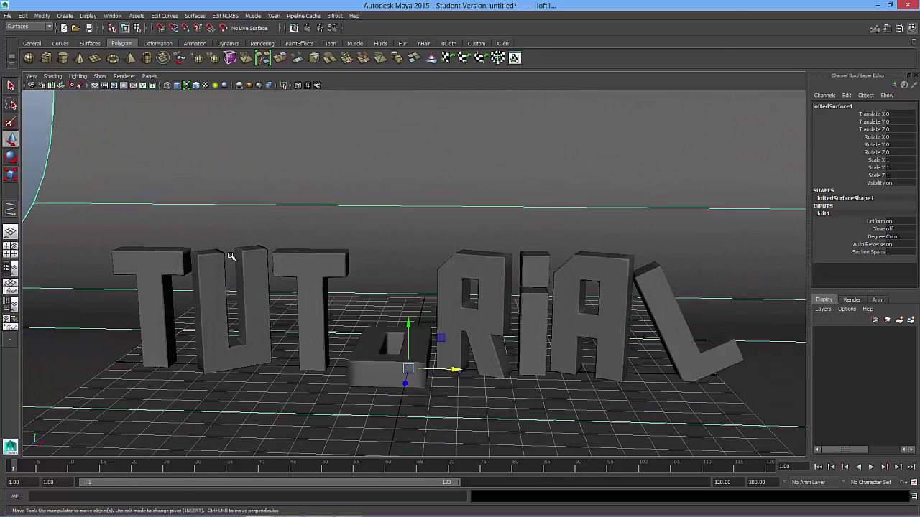
right_drag(140, 258, 144, 448)
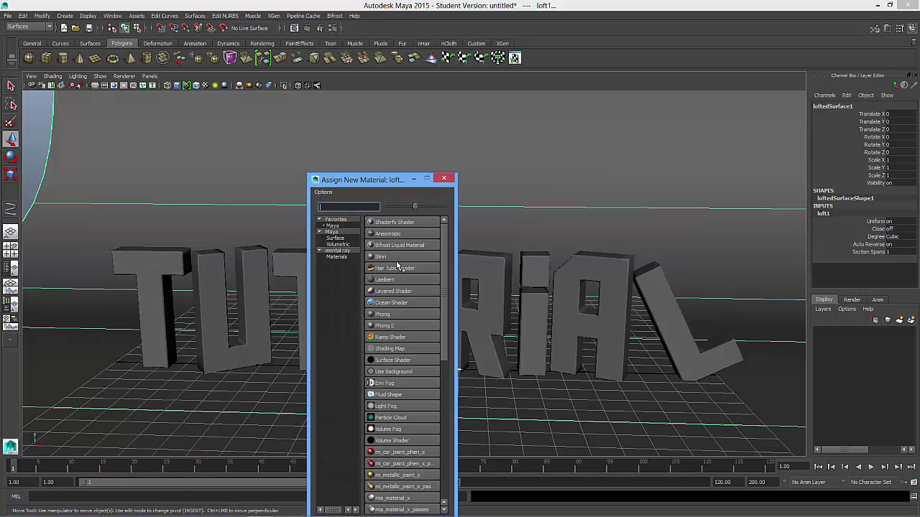
- Give the backdrop a new Blinn material with a white colour
click(402, 257)
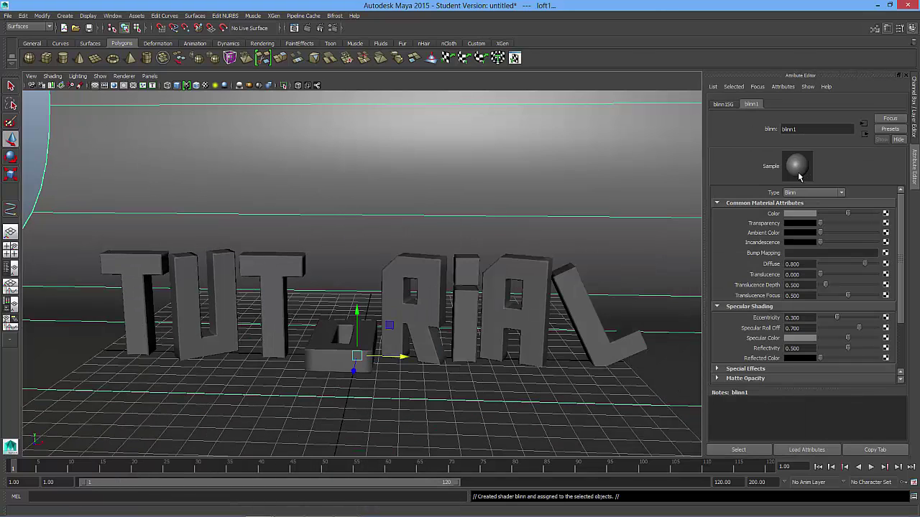
click(802, 215)
click(764, 194)
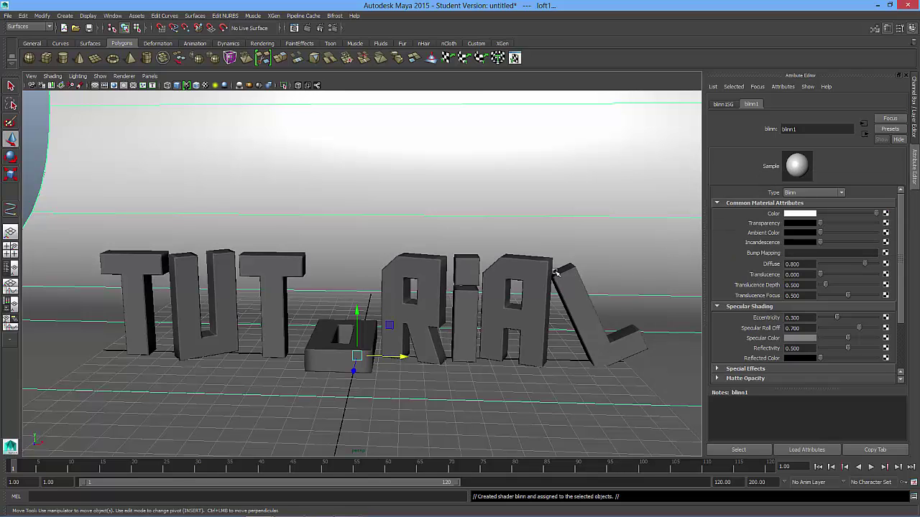
- Select the letter T and browse its material context options
click(149, 268)
right_drag(113, 264, 171, 484)
mouse_move(132, 279)
right_down()
mouse_move(148, 439)
mouse_move(133, 277)
right_up()
- Convert the backdrop's material type from Blinn to Lambert, making lambert2
click(346, 164)
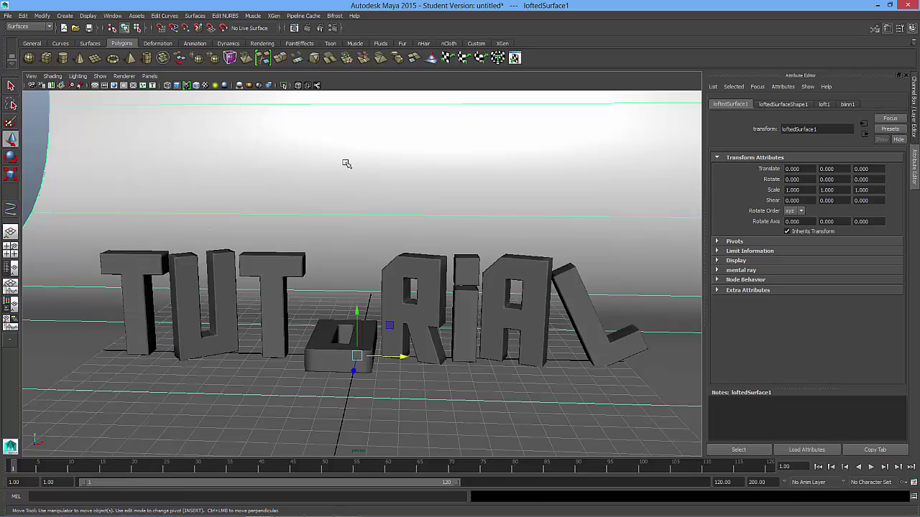
click(845, 104)
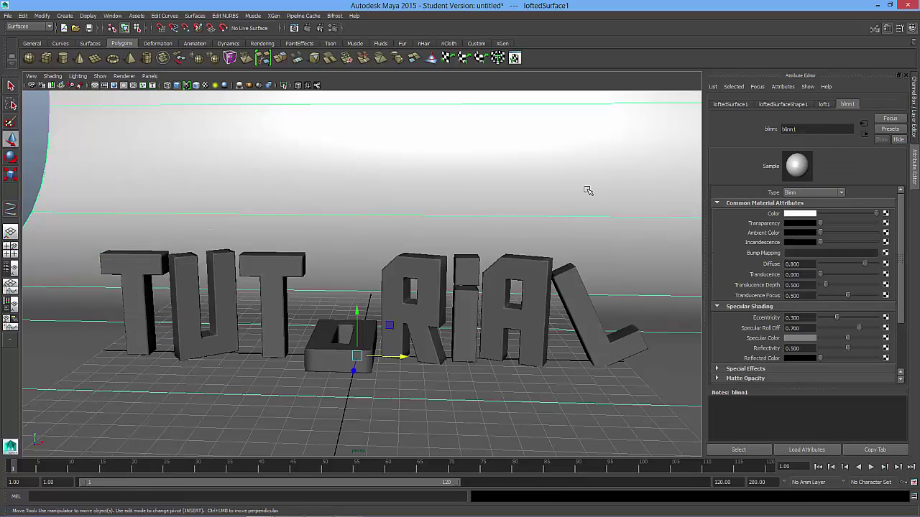
click(811, 194)
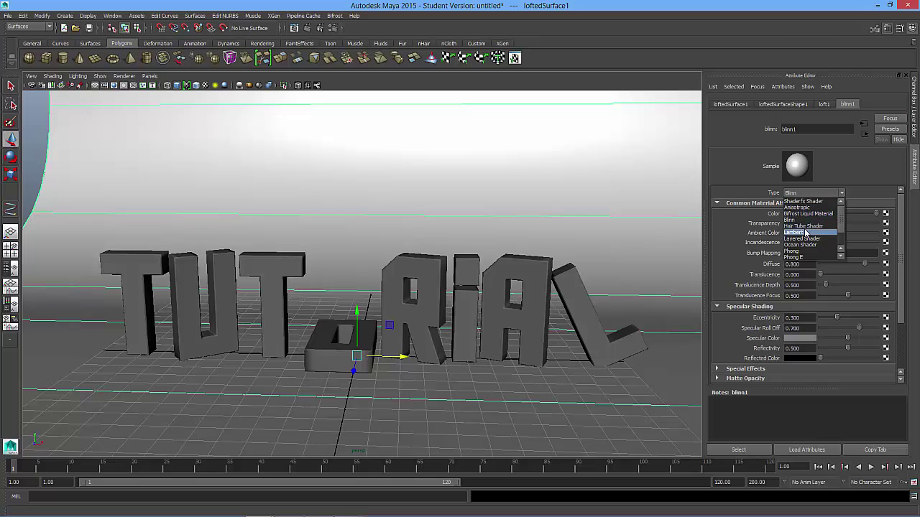
click(803, 232)
click(119, 296)
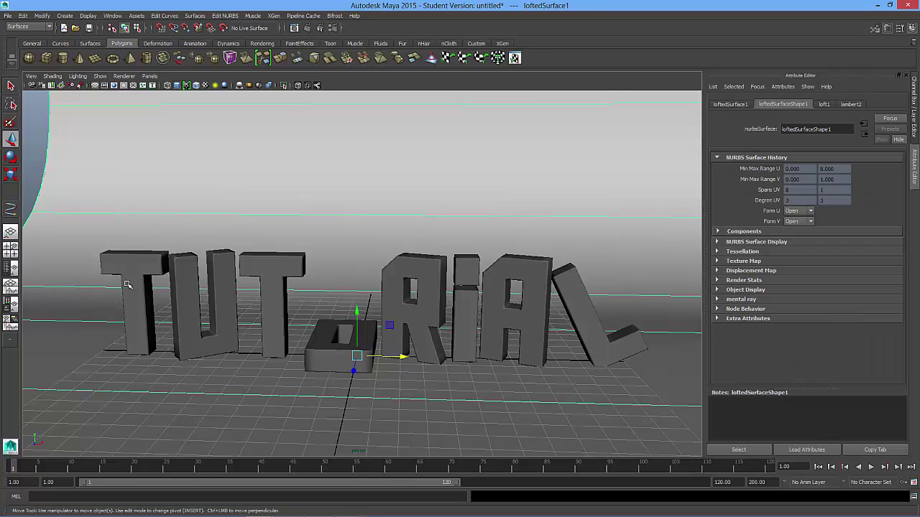
- Add the U, second T, O, R, i, A and L to the T selection
shift+click(212, 287)
shift+click(273, 288)
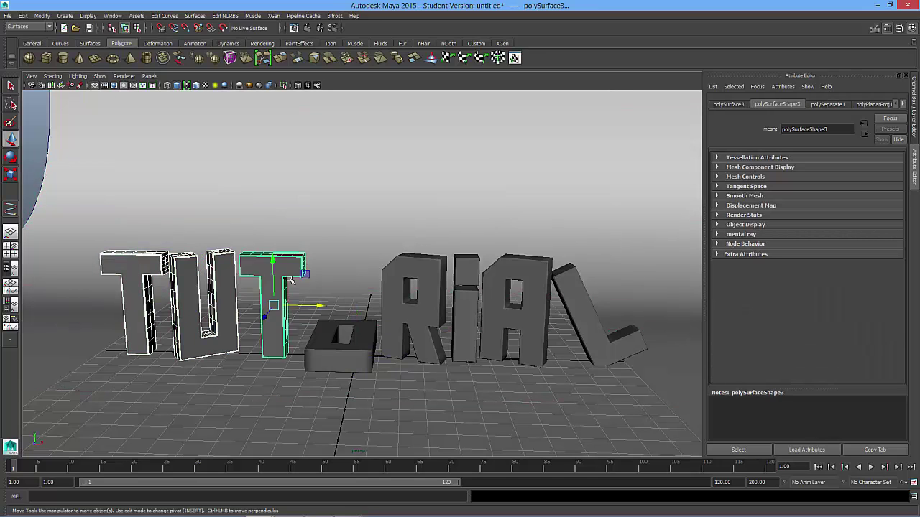
shift+click(330, 344)
shift+click(427, 273)
shift+click(475, 278)
shift+click(523, 280)
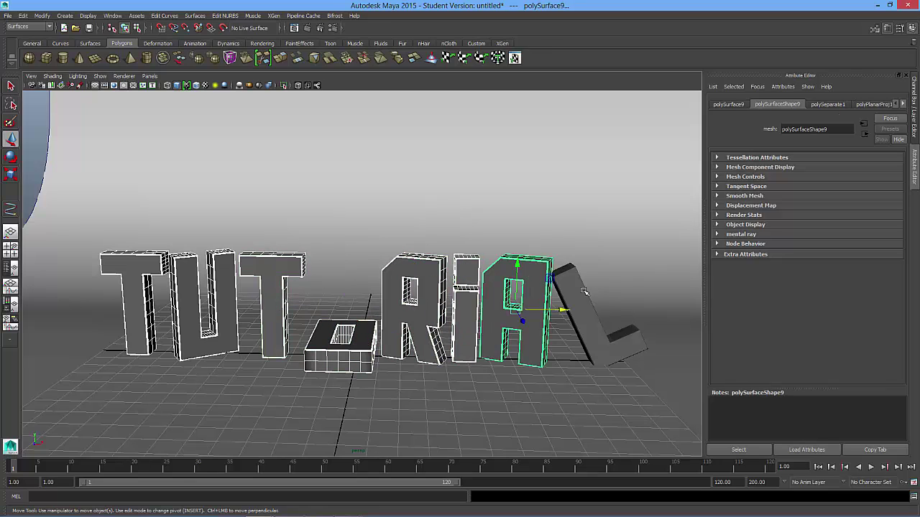
shift+click(568, 287)
- Assign the letters a new Lambert material, lambert3, with its colour set to full white
right_drag(500, 264, 496, 458)
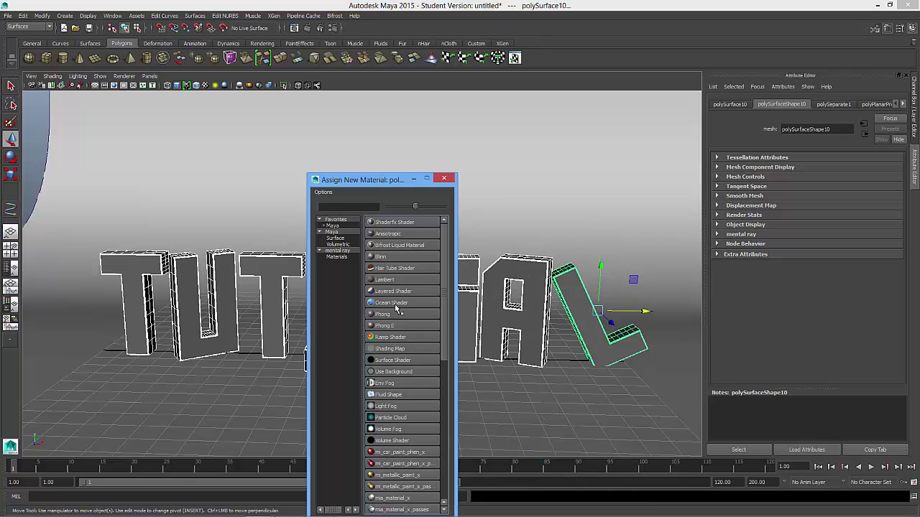
click(386, 280)
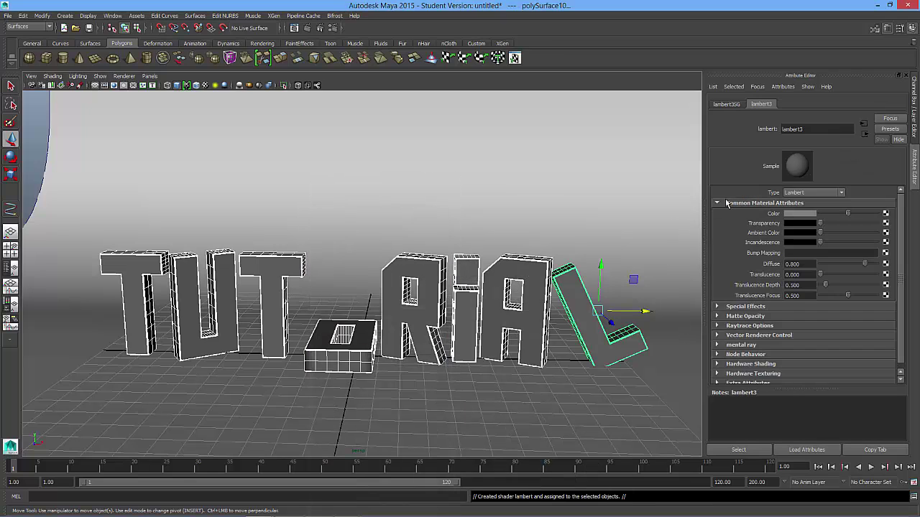
click(795, 214)
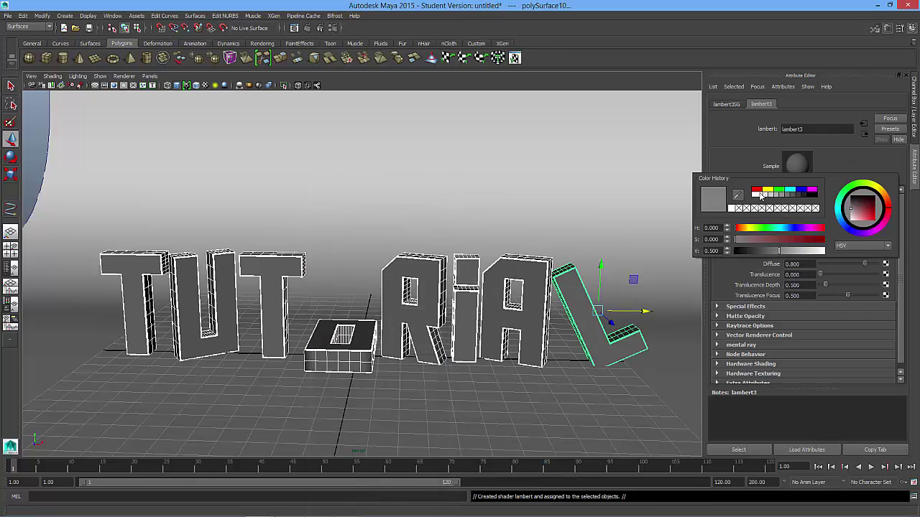
click(759, 195)
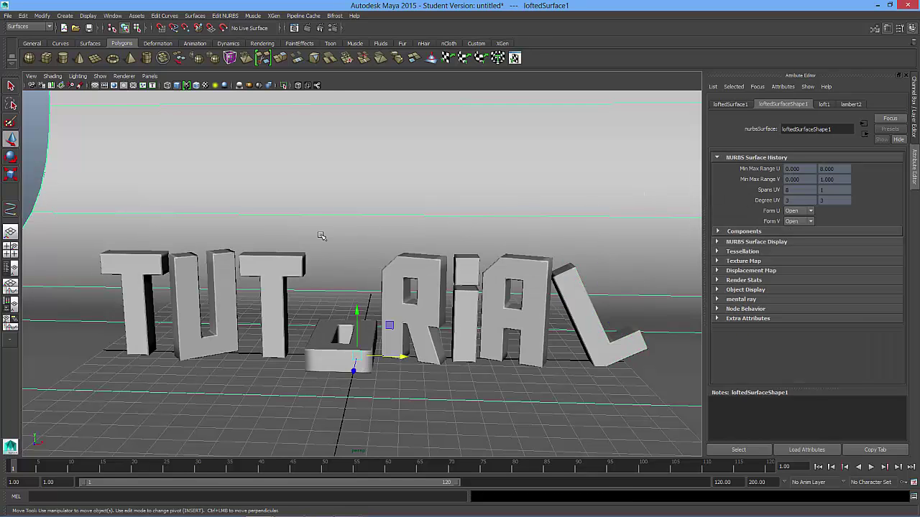
scroll(181, 223, down, 3)
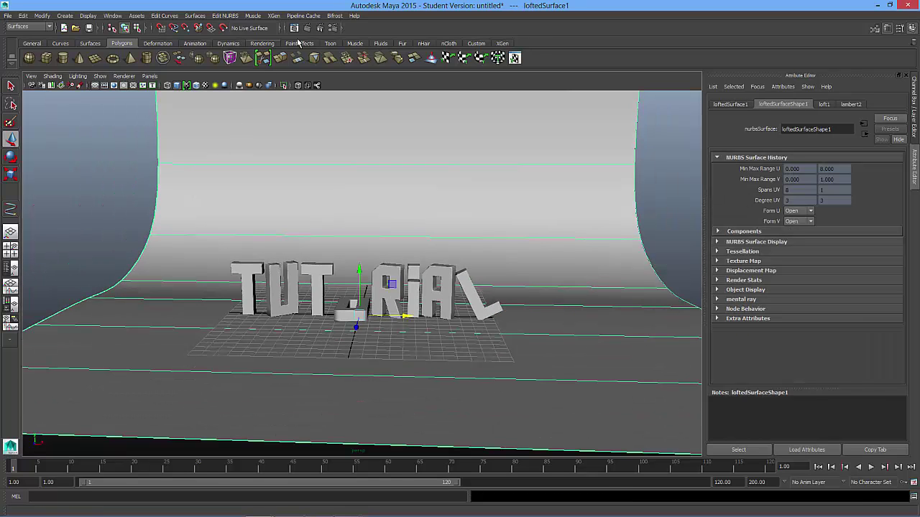
- Switch the renderer to mental ray and create a Physical Sun and Sky under Indirect Lighting
click(333, 28)
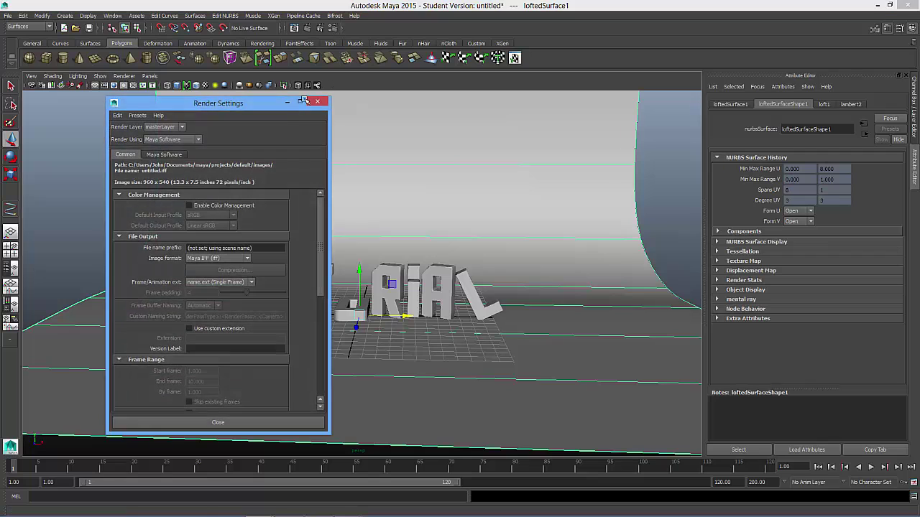
drag(257, 107, 642, 97)
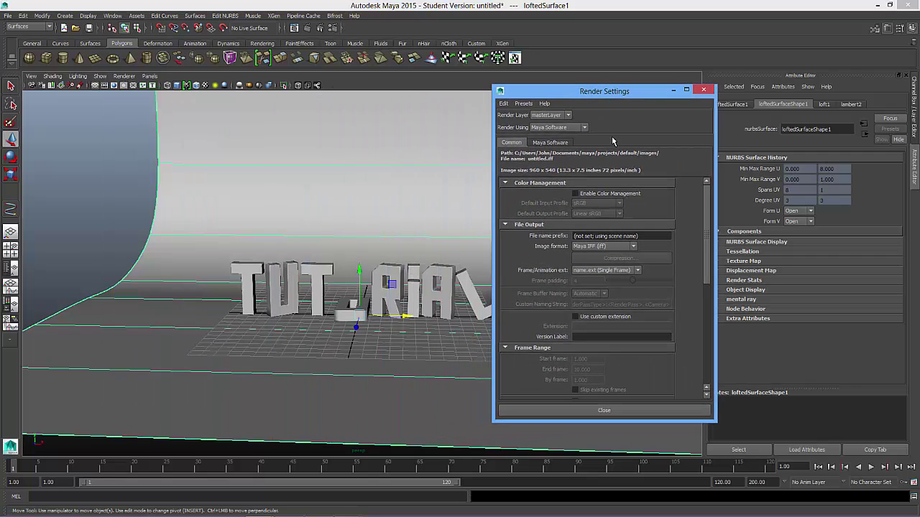
click(562, 128)
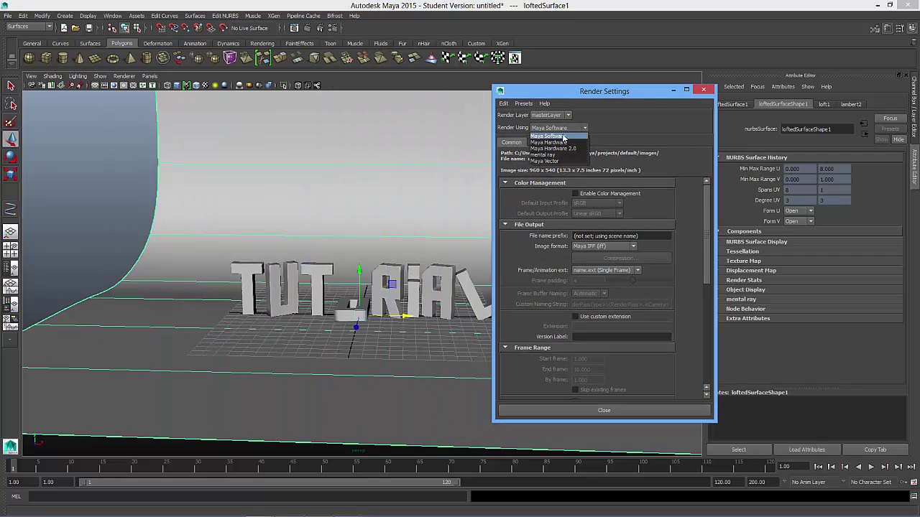
click(549, 154)
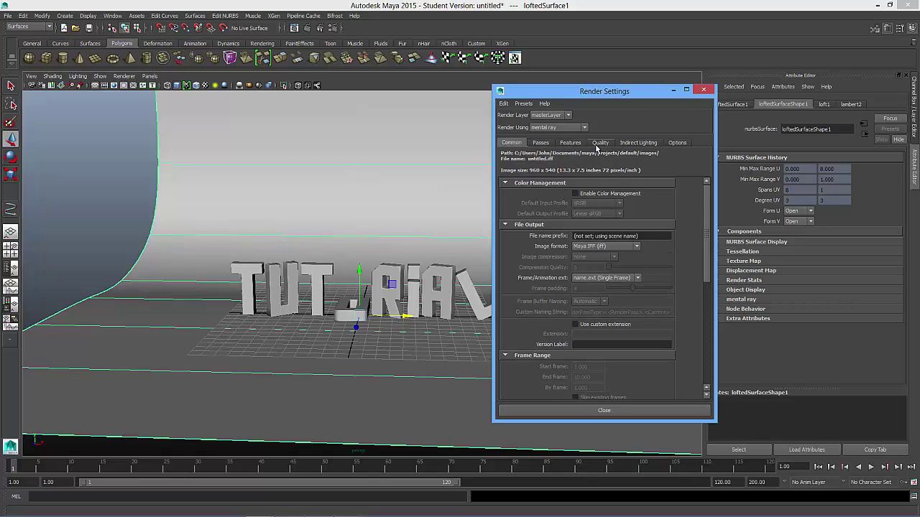
click(638, 142)
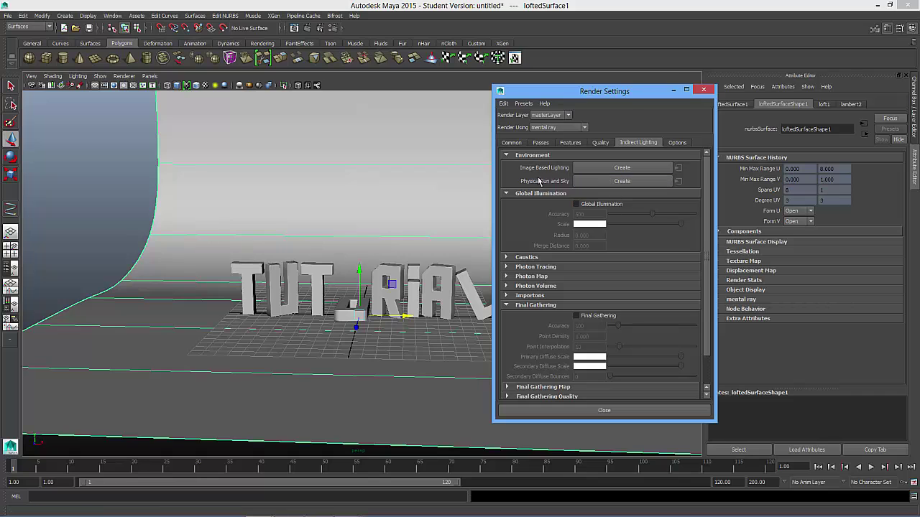
click(592, 181)
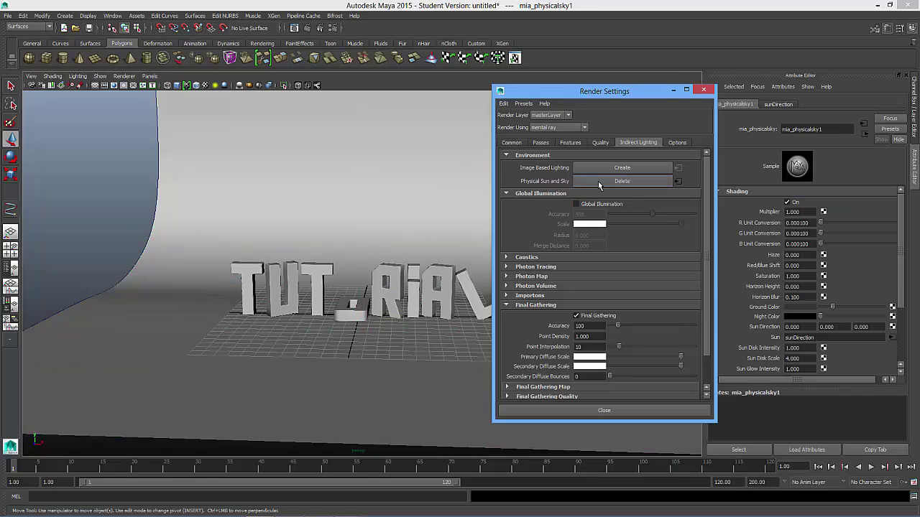
click(703, 89)
- Review the Common render settings, then close the Render Settings window
scroll(461, 227, up, 4)
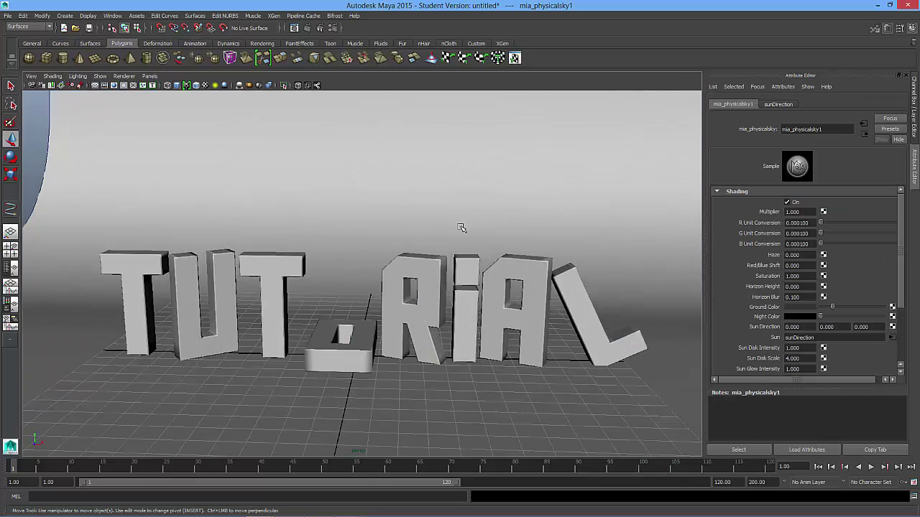
scroll(461, 223, down, 2)
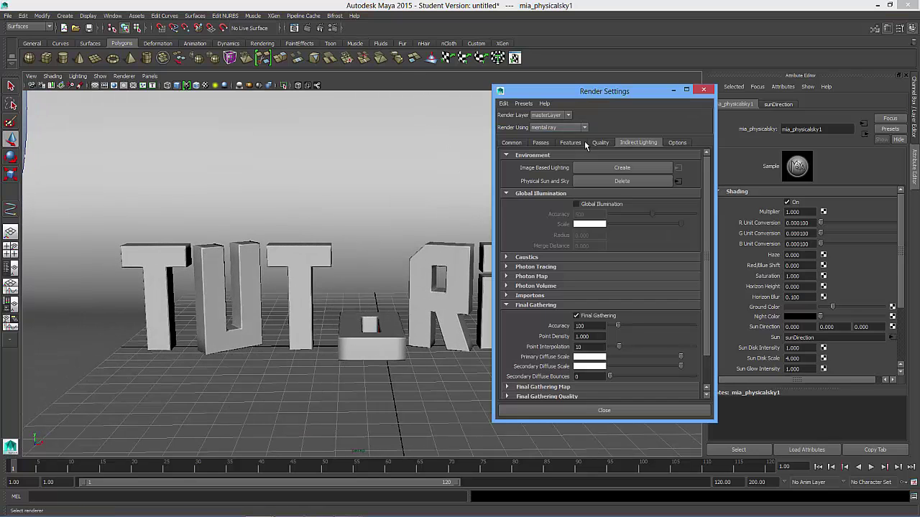
click(508, 143)
drag(705, 198, 651, 360)
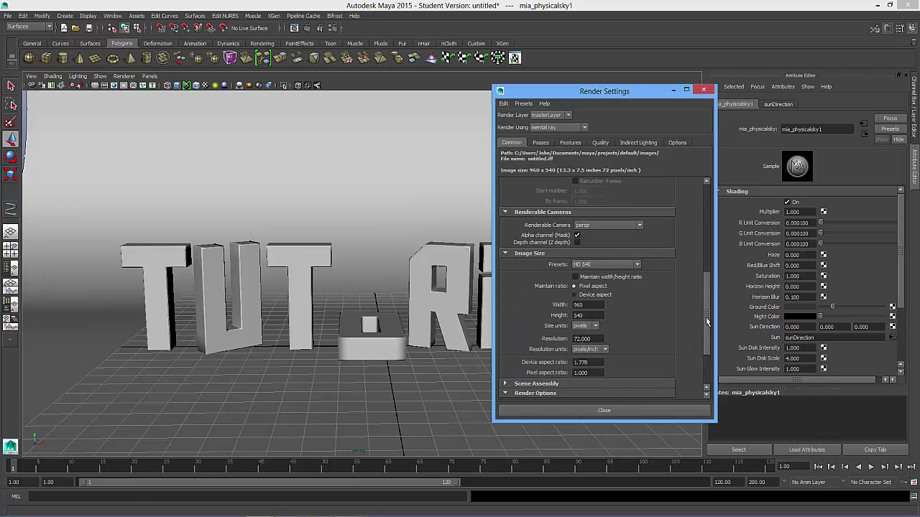
drag(706, 321, 672, 358)
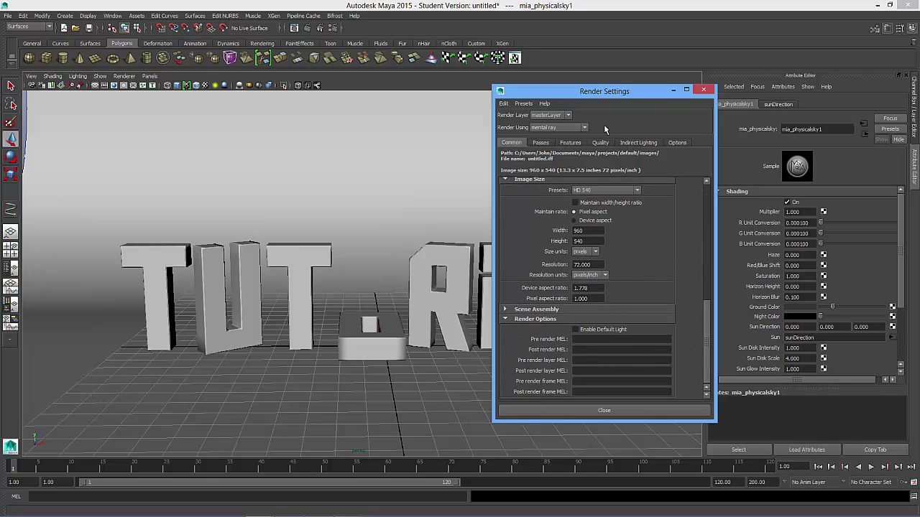
click(703, 89)
scroll(518, 174, up, 3)
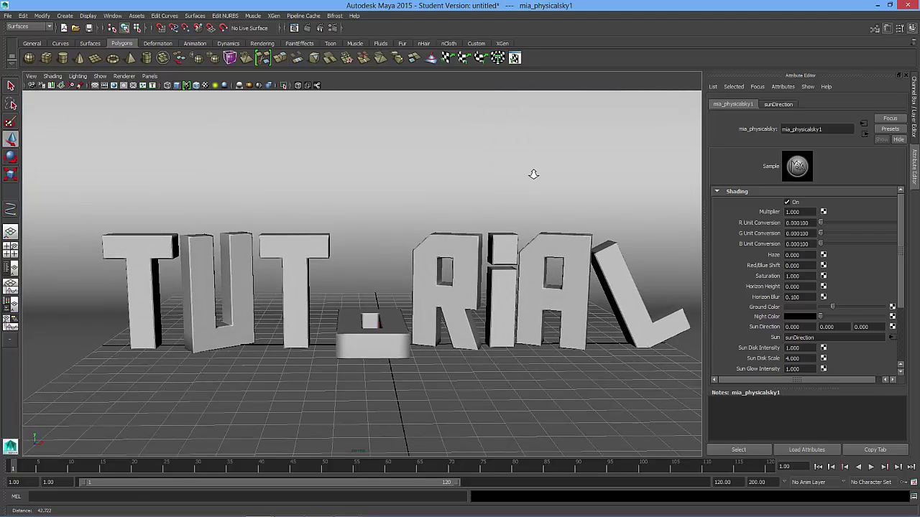
scroll(407, 150, up, 2)
scroll(421, 160, down, 1)
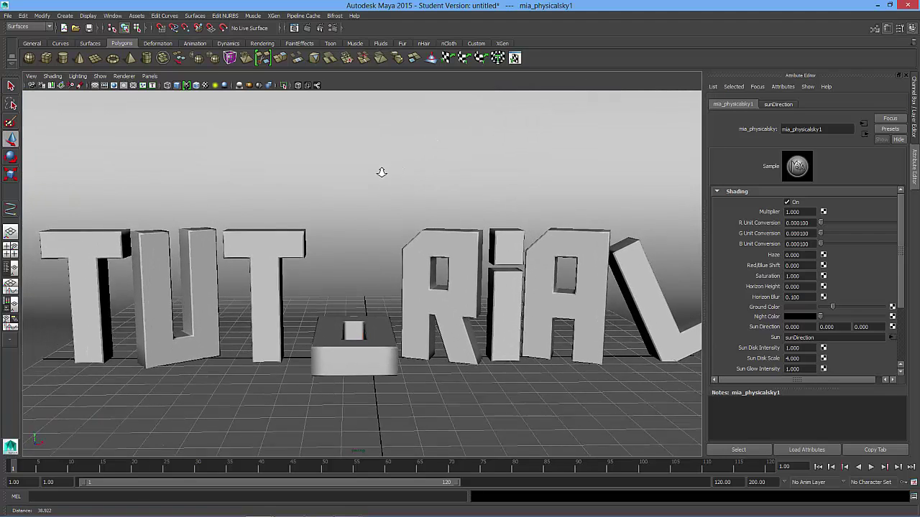
scroll(381, 173, down, 1)
click(306, 28)
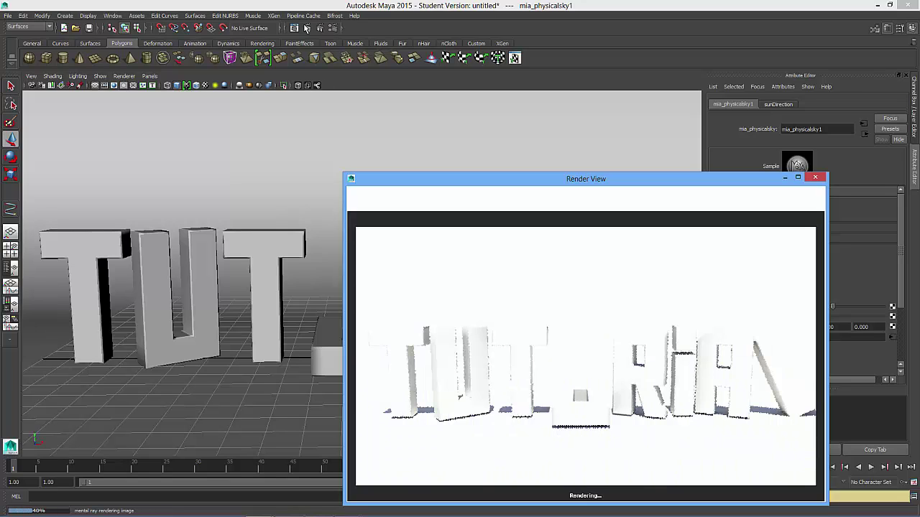
click(815, 177)
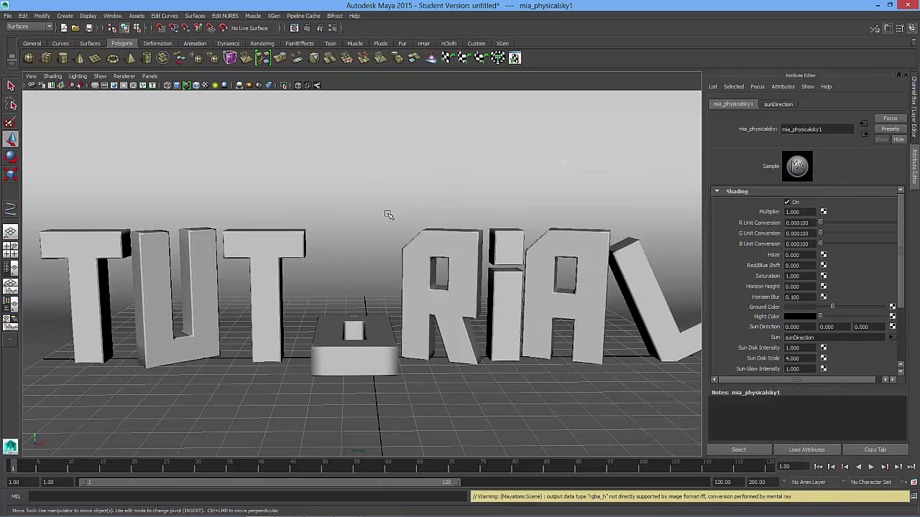
scroll(390, 212, down, 5)
- Show the Outliner beside the perspective view and select the sunDirection light
alt+middle_drag(366, 291, 367, 309)
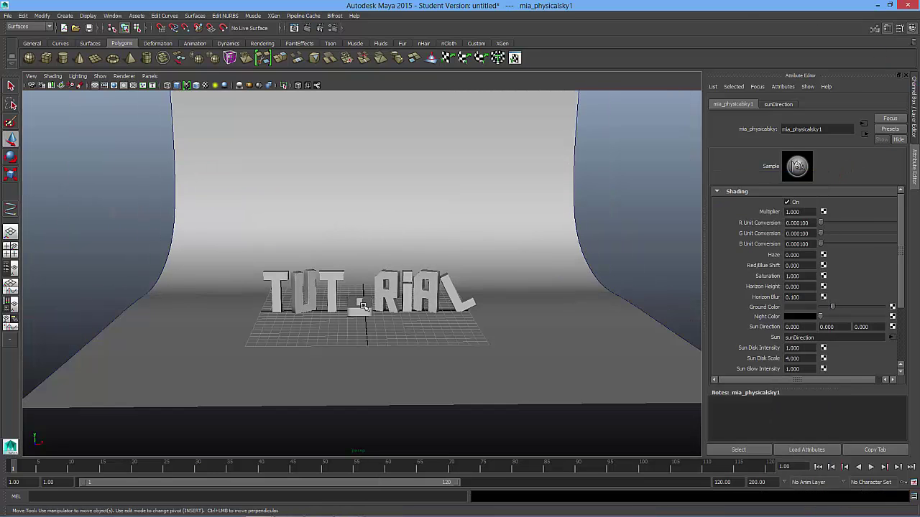
click(367, 310)
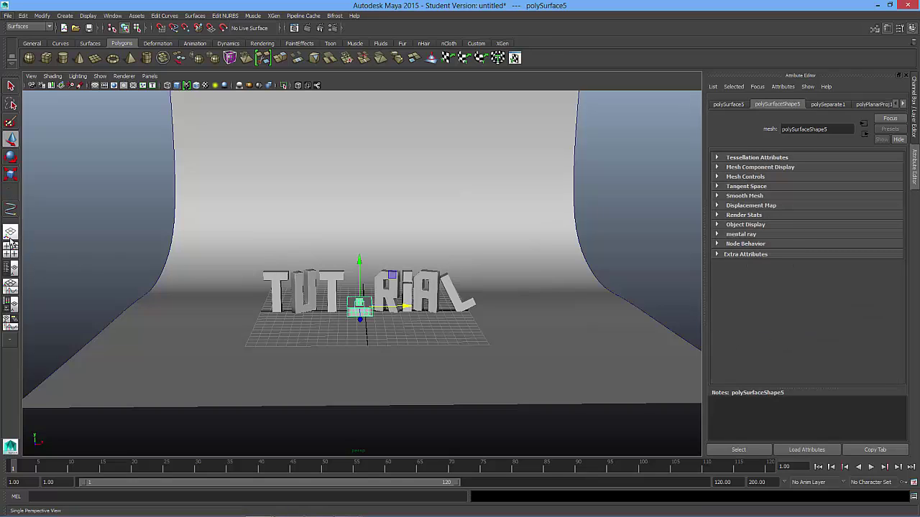
click(10, 268)
click(67, 185)
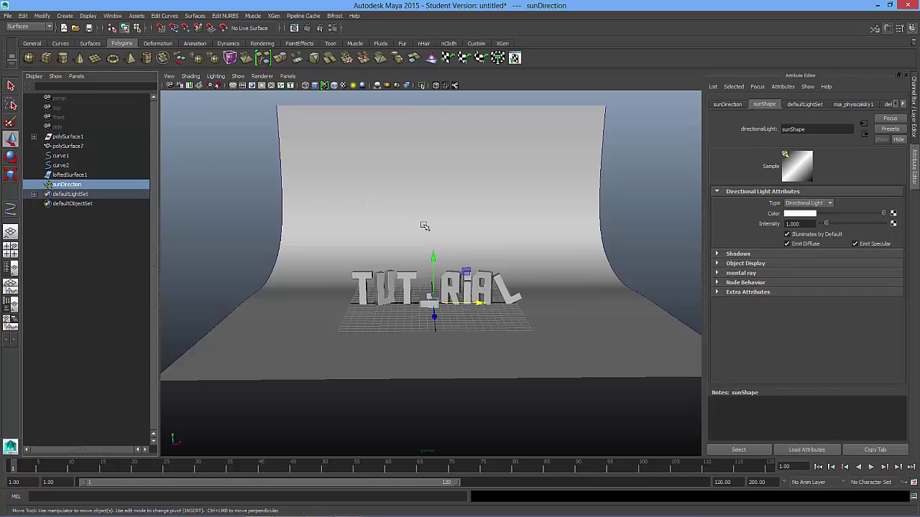
- Raise the sun light above the letters, scale it about fourfold, rotate it, and set intensity 0.5
drag(440, 268, 440, 195)
key(r)
drag(428, 228, 473, 256)
click(11, 157)
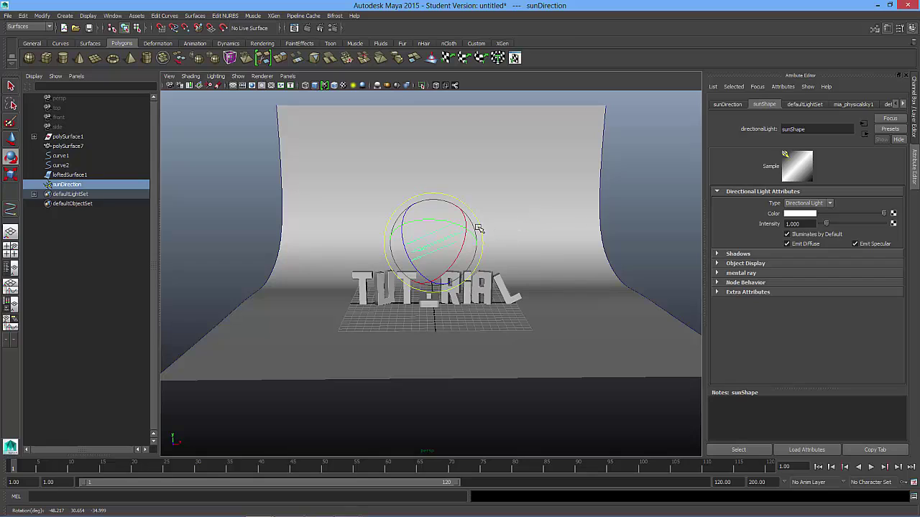
scroll(480, 228, up, 1)
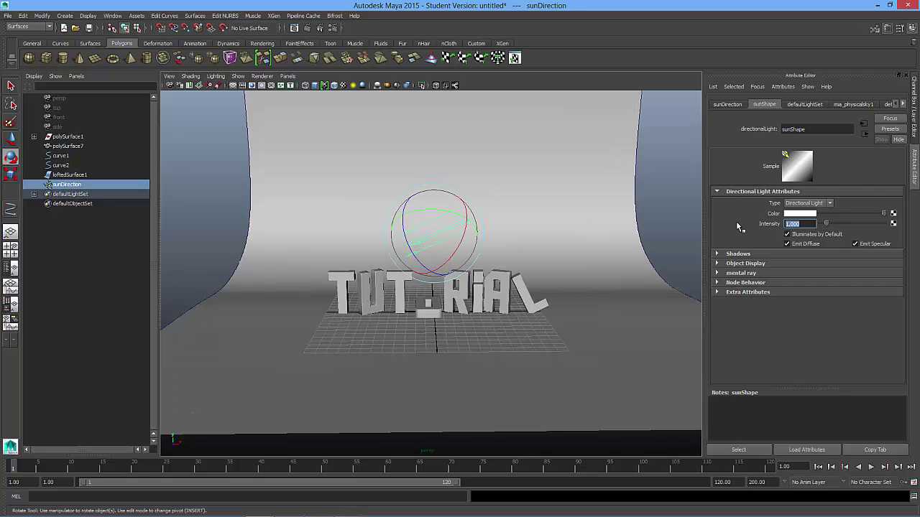
text(0.5)
key(Return)
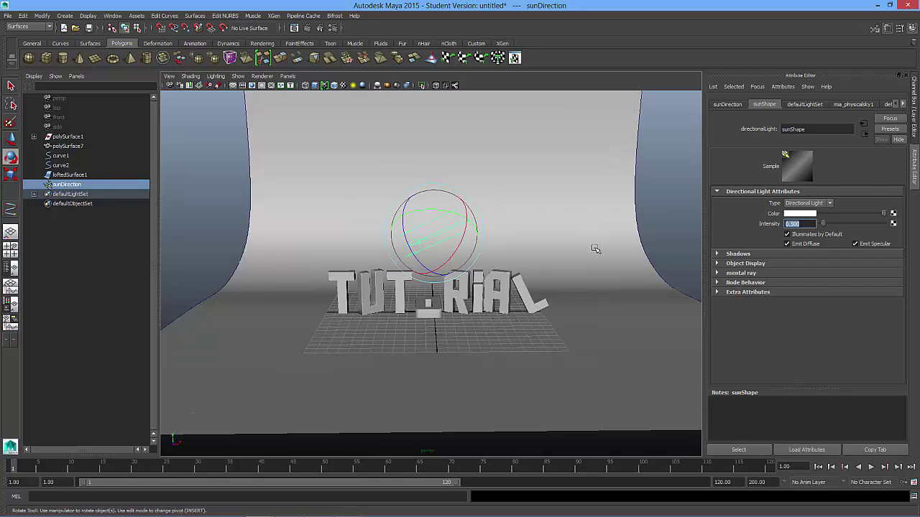
scroll(568, 245, up, 3)
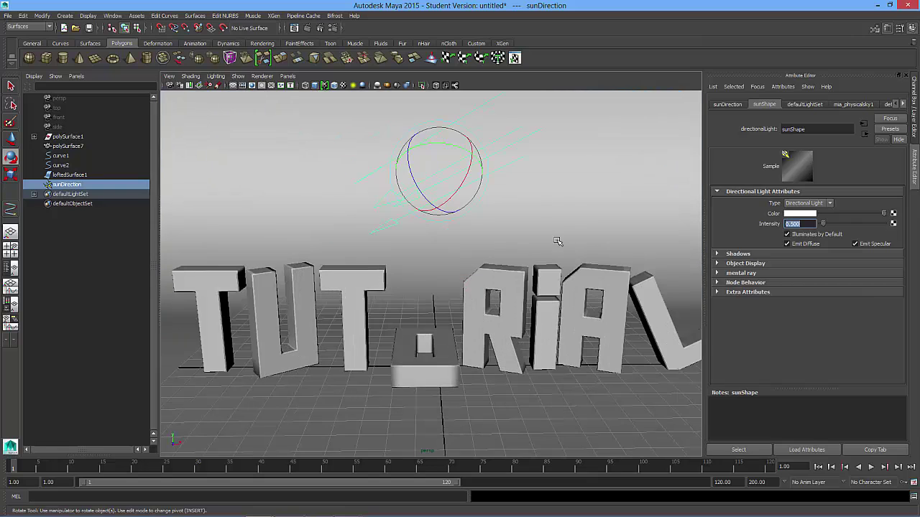
- Render the current frame in mental ray and move the Render View window up and left
click(294, 28)
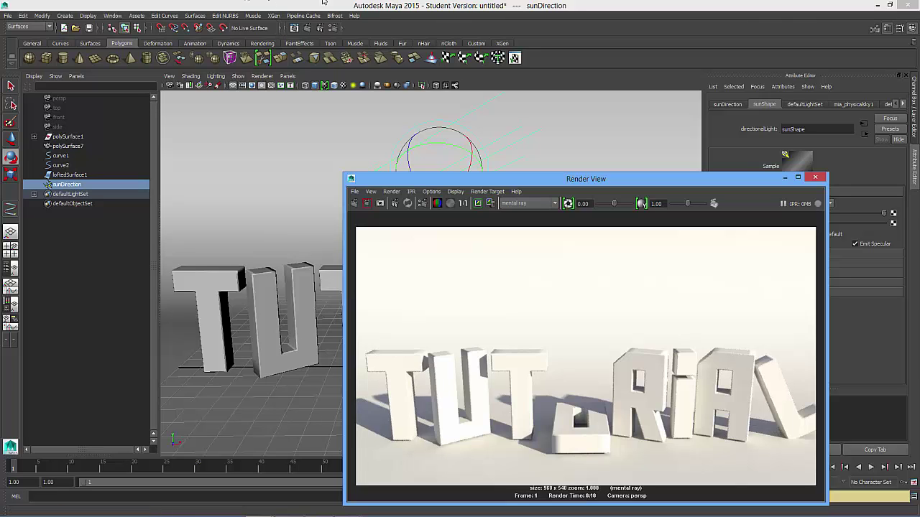
drag(566, 175, 489, 102)
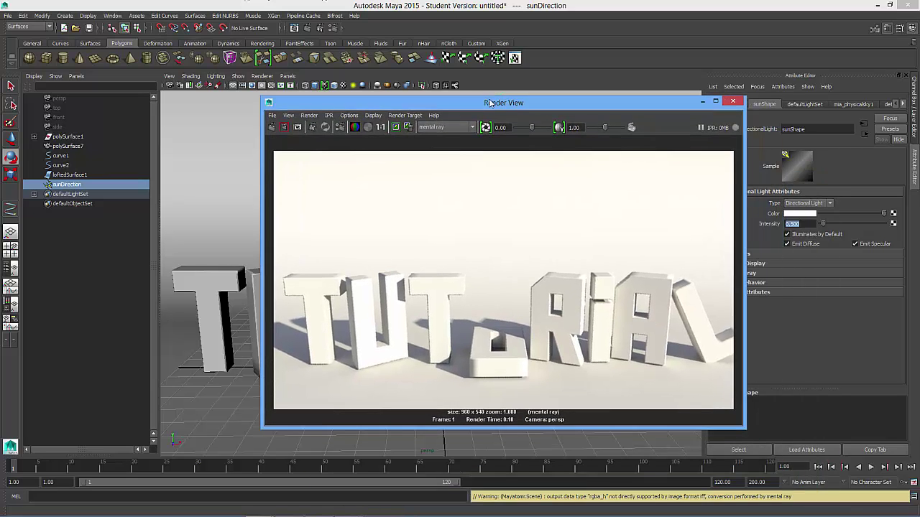